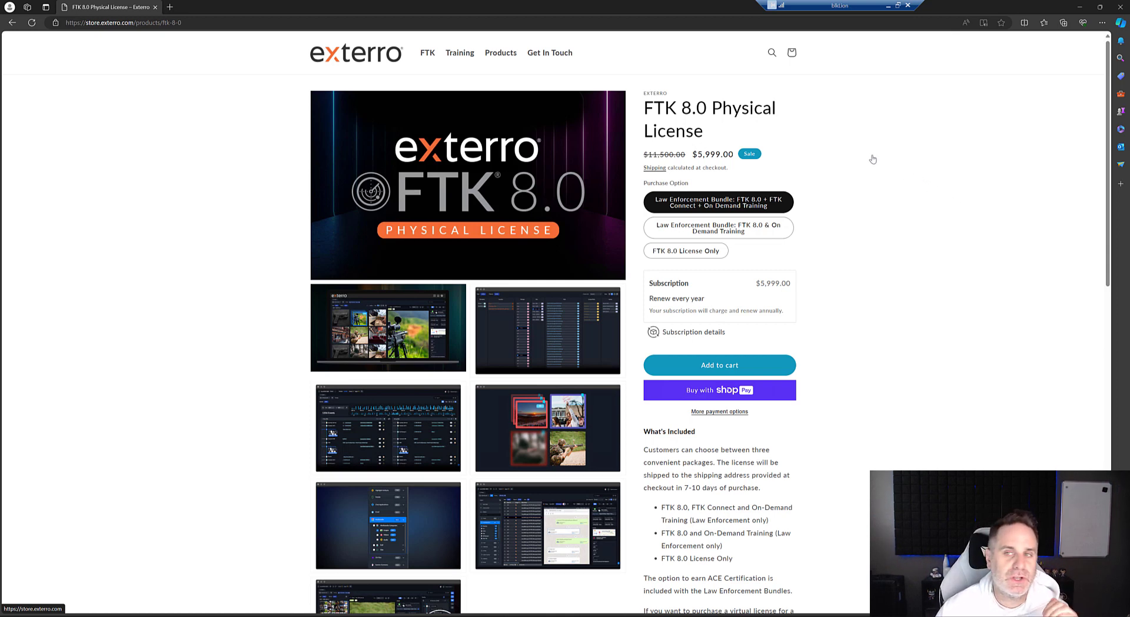
Step: Start creating a disk image from the physical drive PHYSICALDRIVE3, the USB flash drive
click(1081, 10)
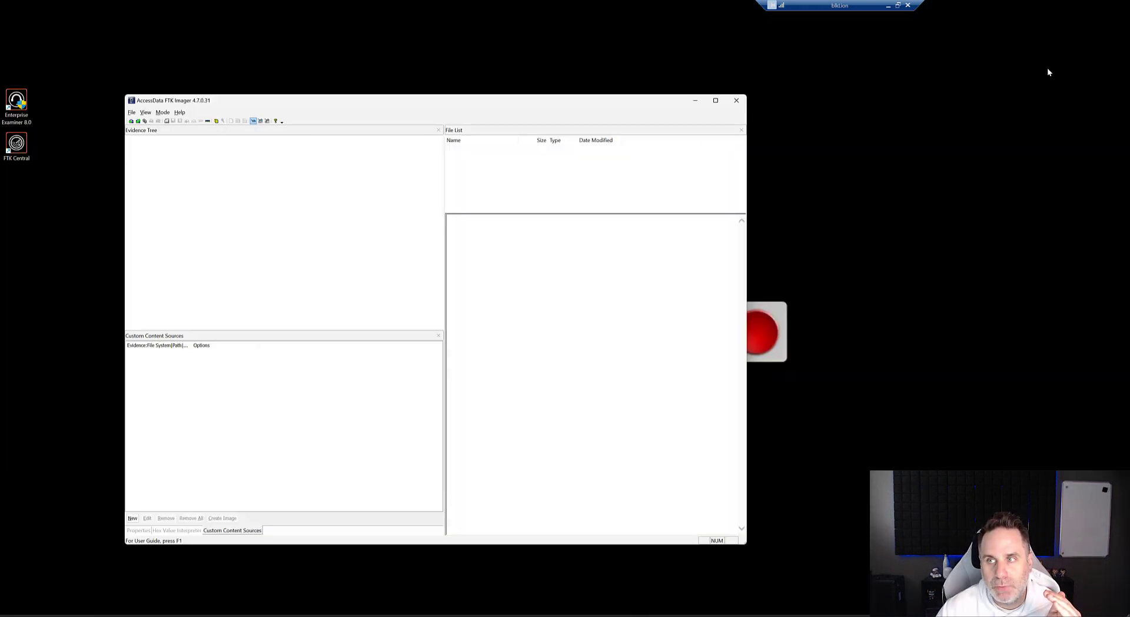
click(131, 111)
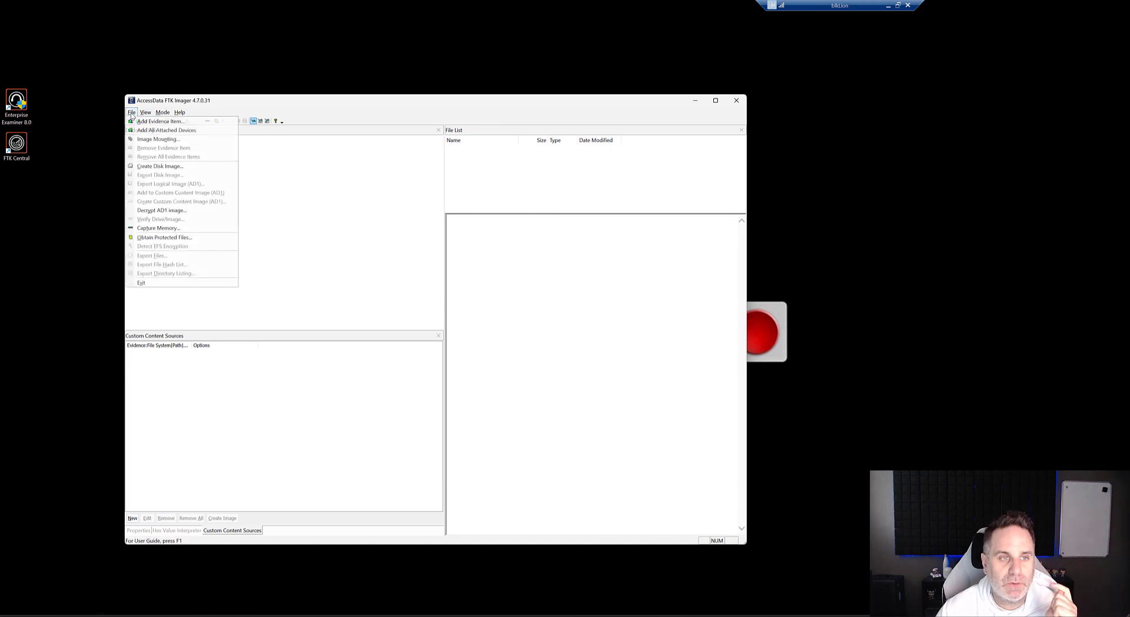
click(163, 172)
click(435, 388)
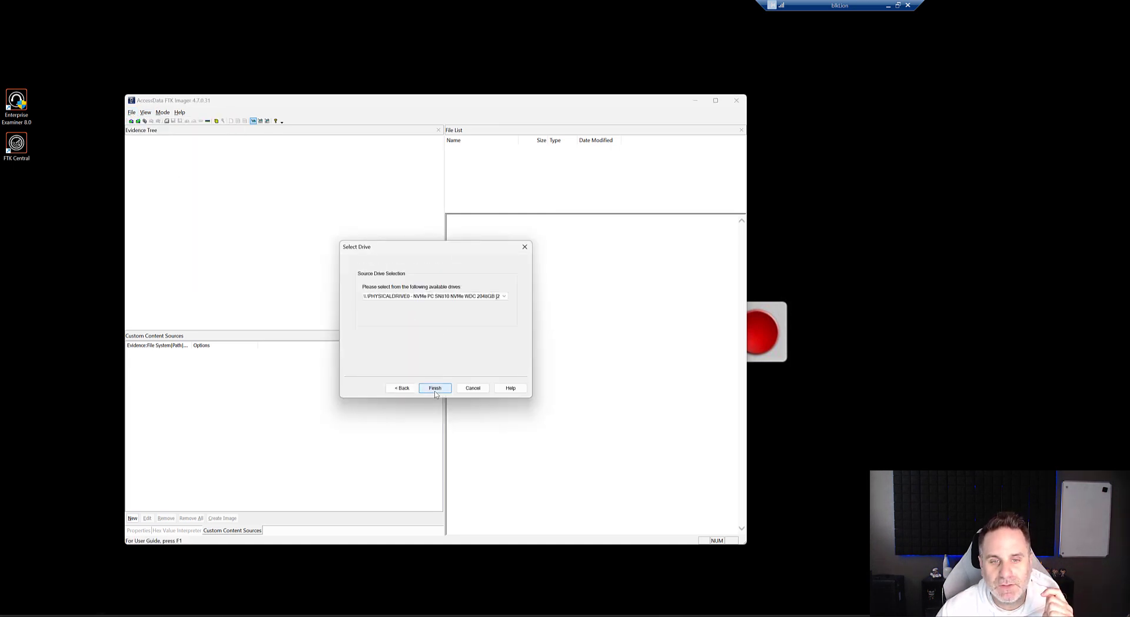
click(433, 296)
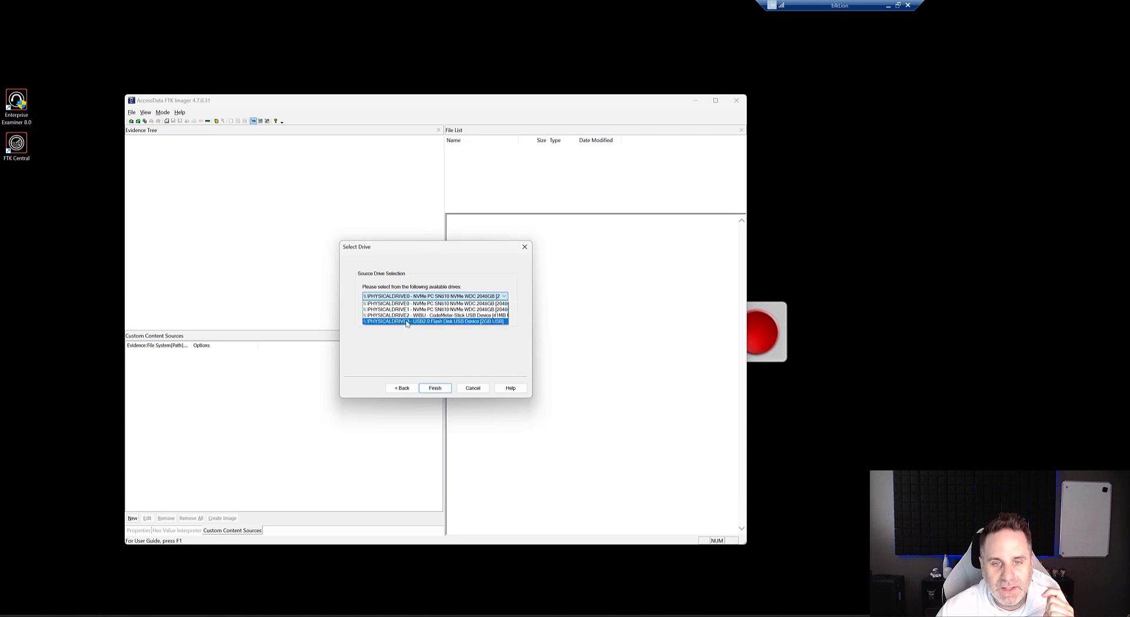
click(407, 321)
click(436, 388)
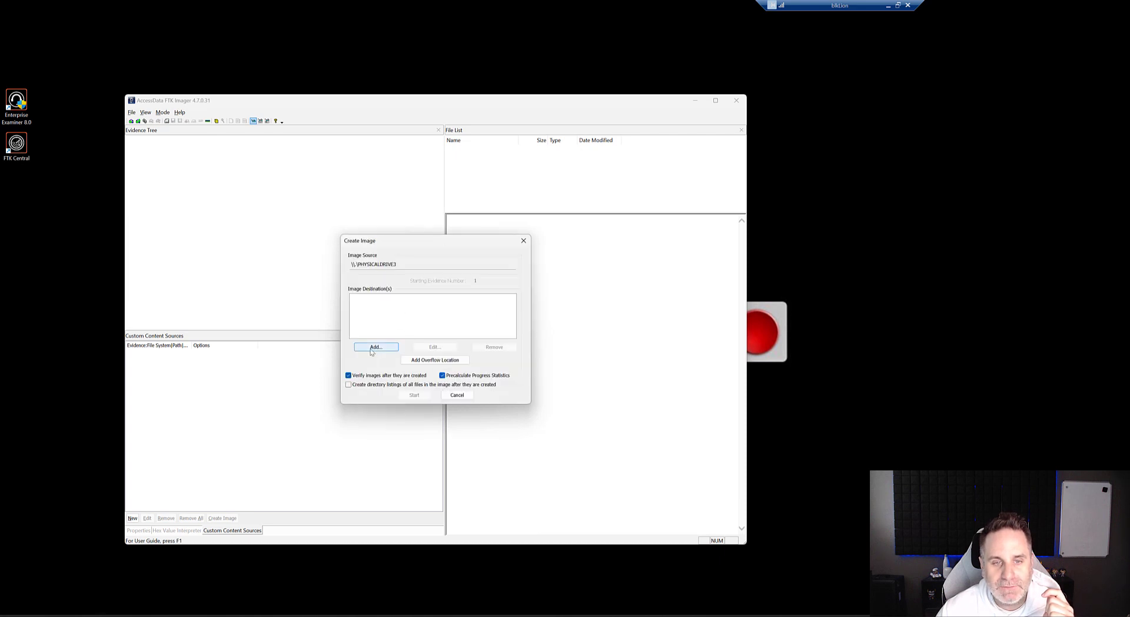
Step: Add an E01 image destination, leaving the evidence item information blank
click(372, 348)
click(366, 317)
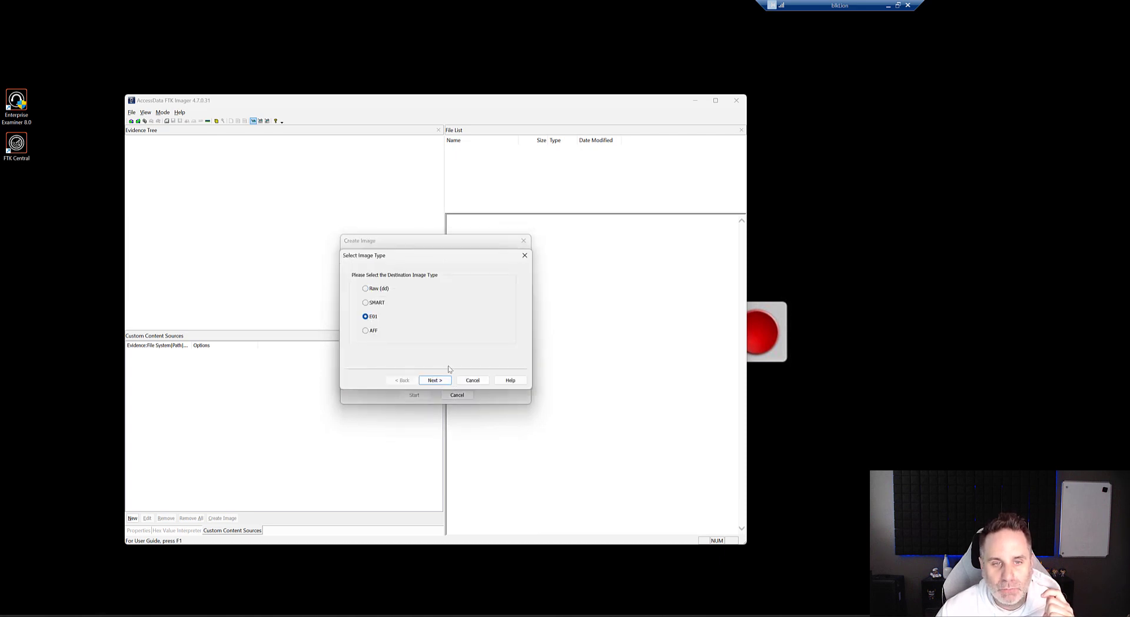
click(434, 379)
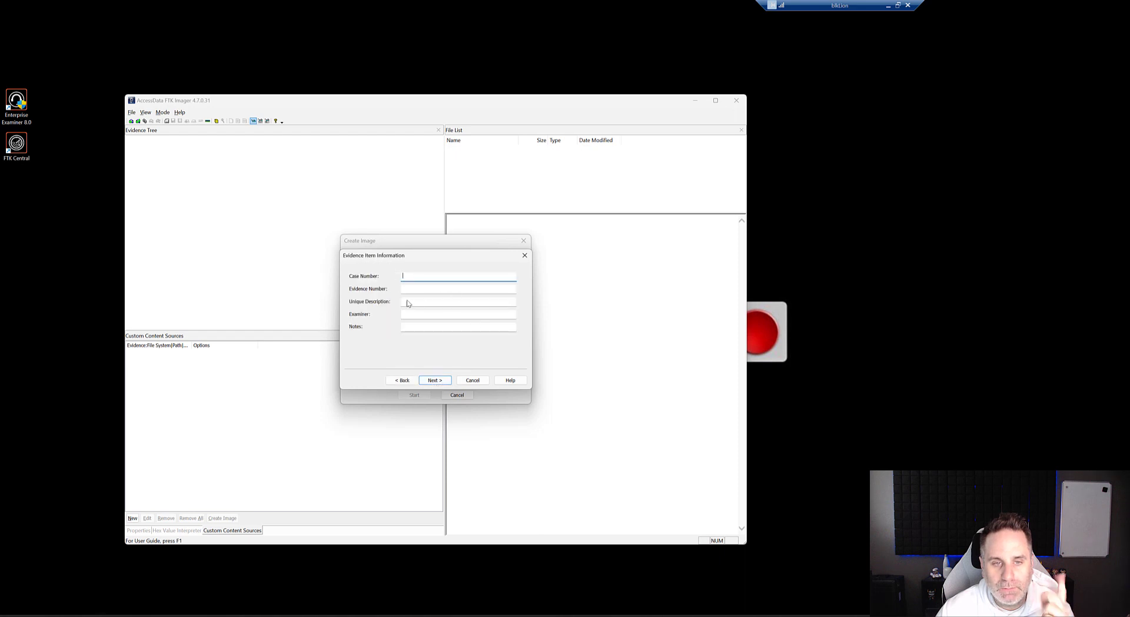
click(435, 379)
Step: Create a new folder SearchVideoCase inside D:\WatchFolders\Focus_IndexSearch and choose it as the destination folder
click(505, 286)
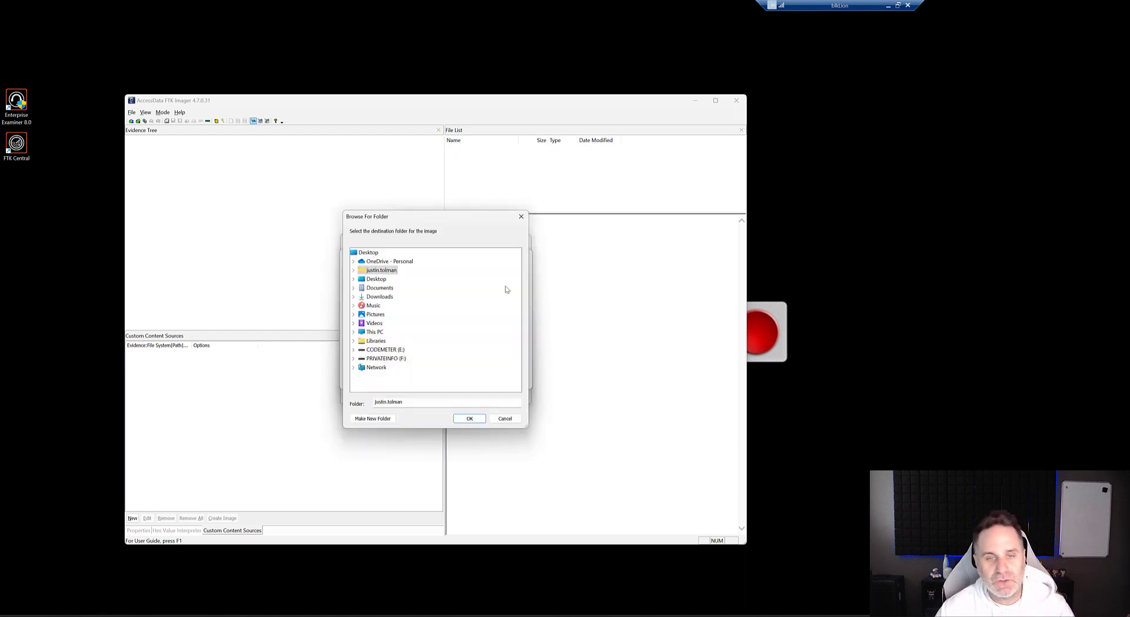
click(354, 332)
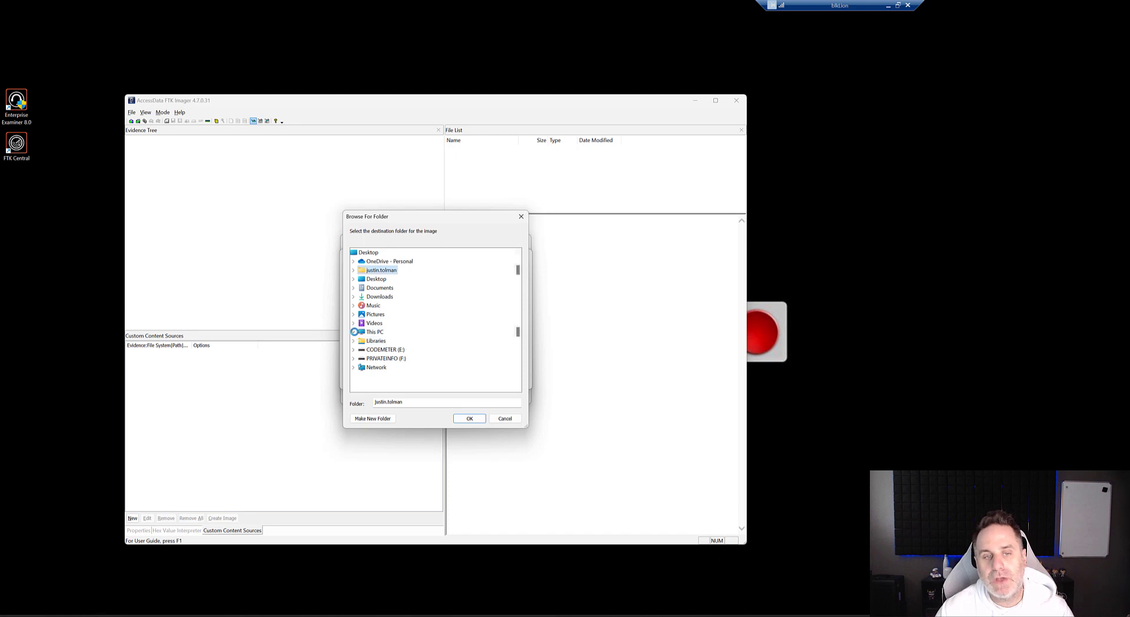
click(360, 349)
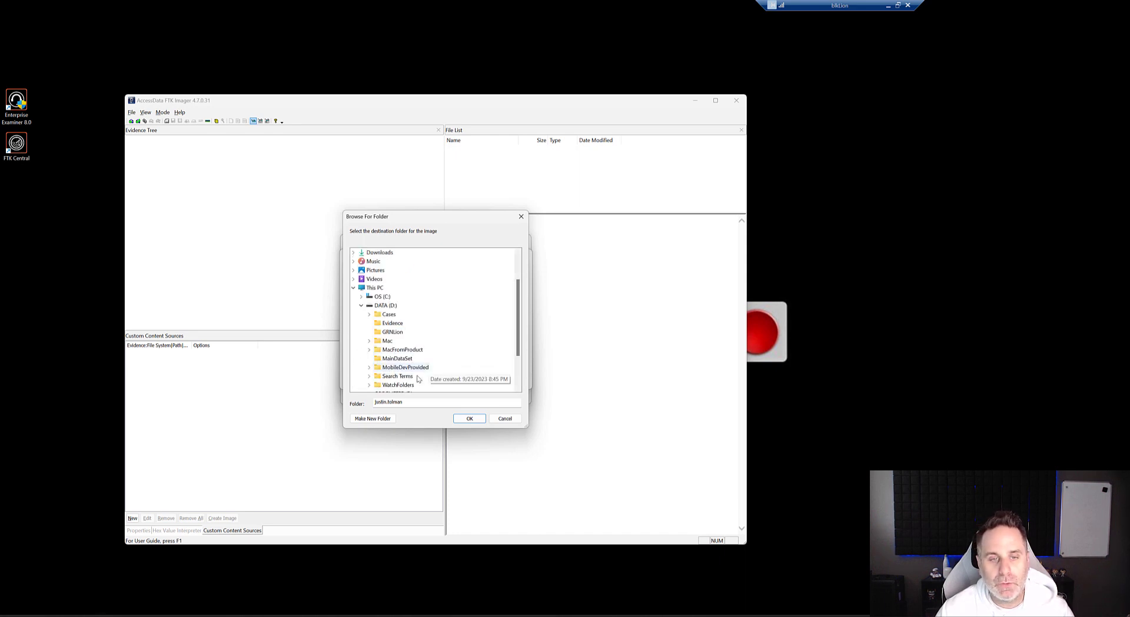
click(369, 385)
double_click(415, 349)
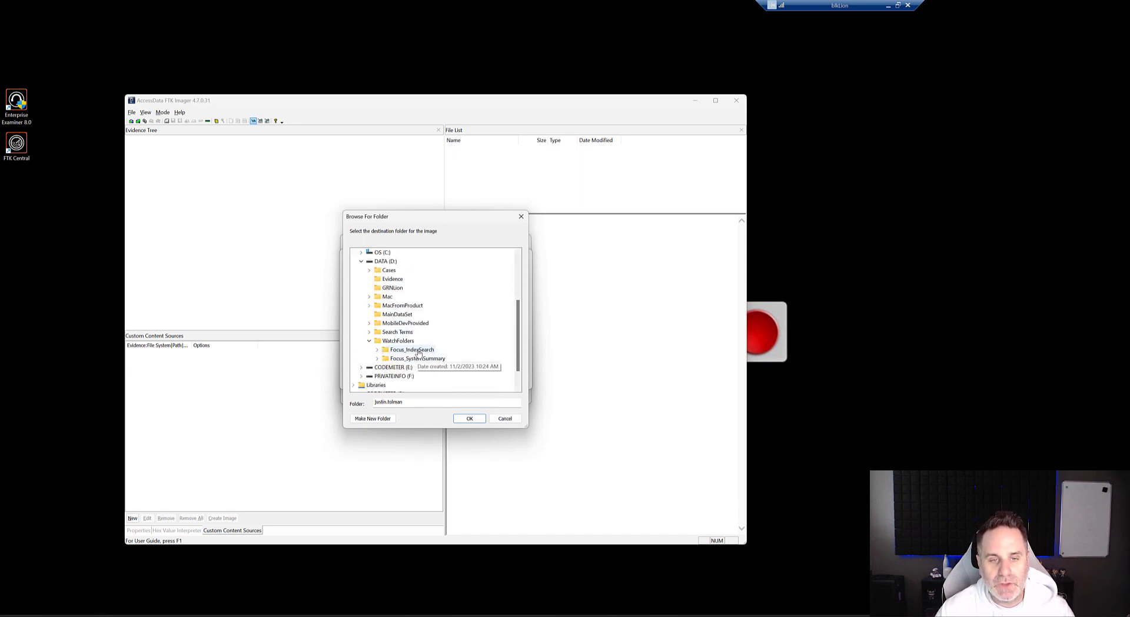
scroll(436, 352, down, 3)
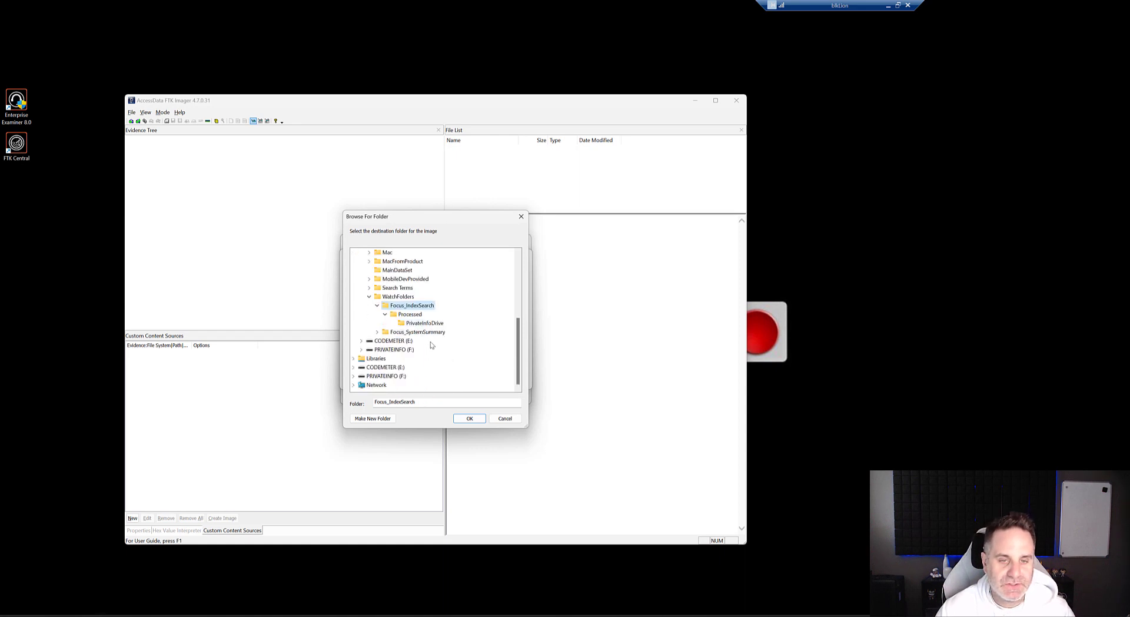
click(379, 419)
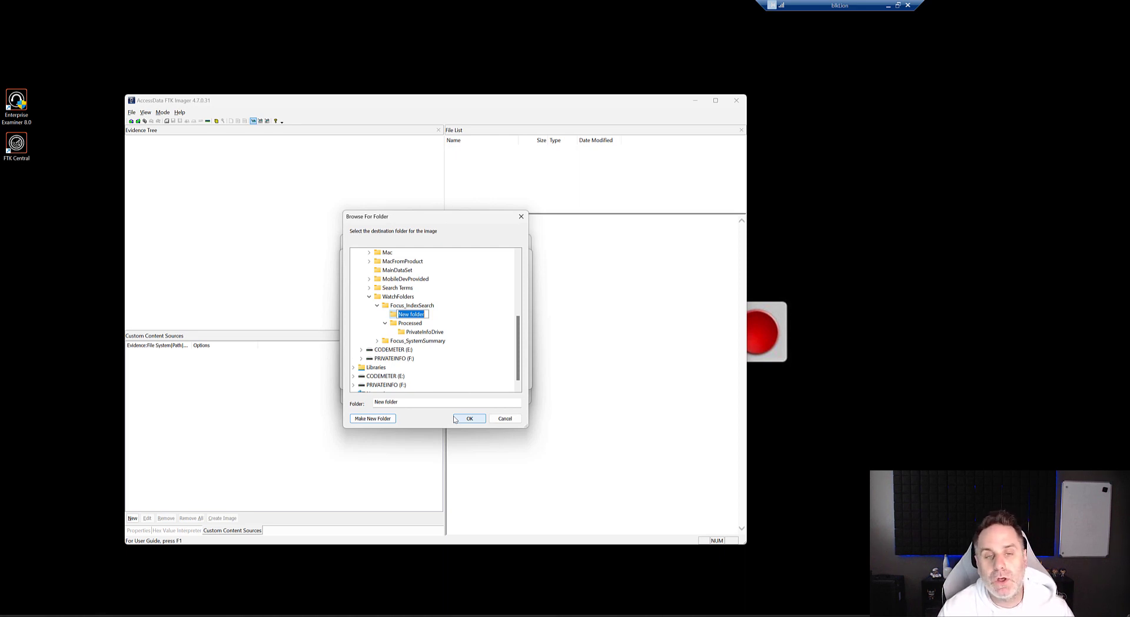
text(SearchVideoCase)
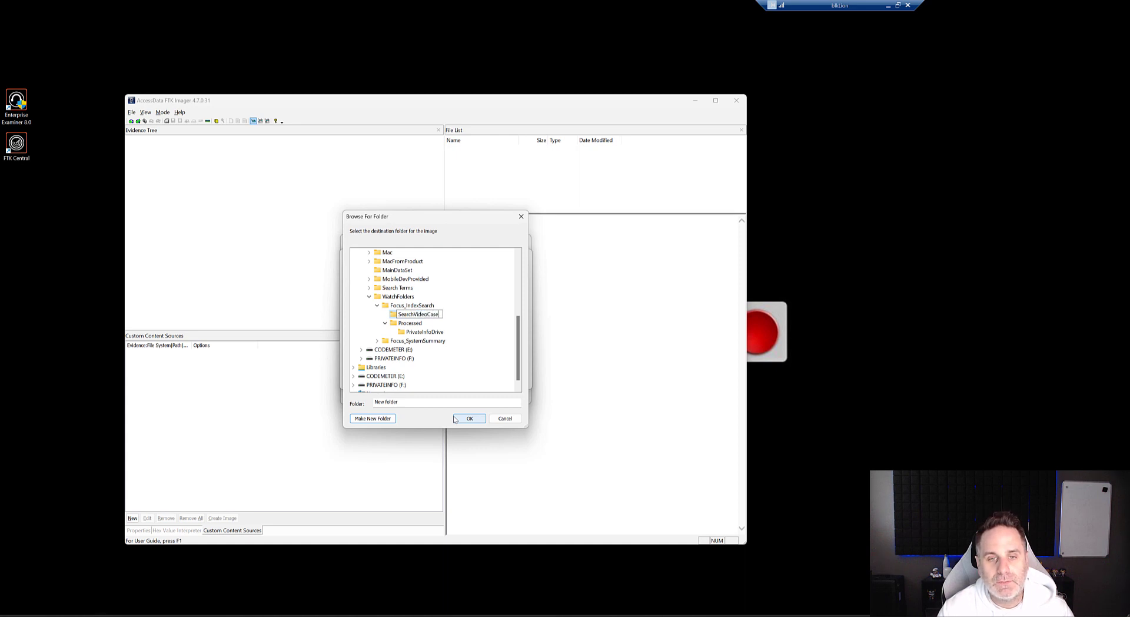
key(Return)
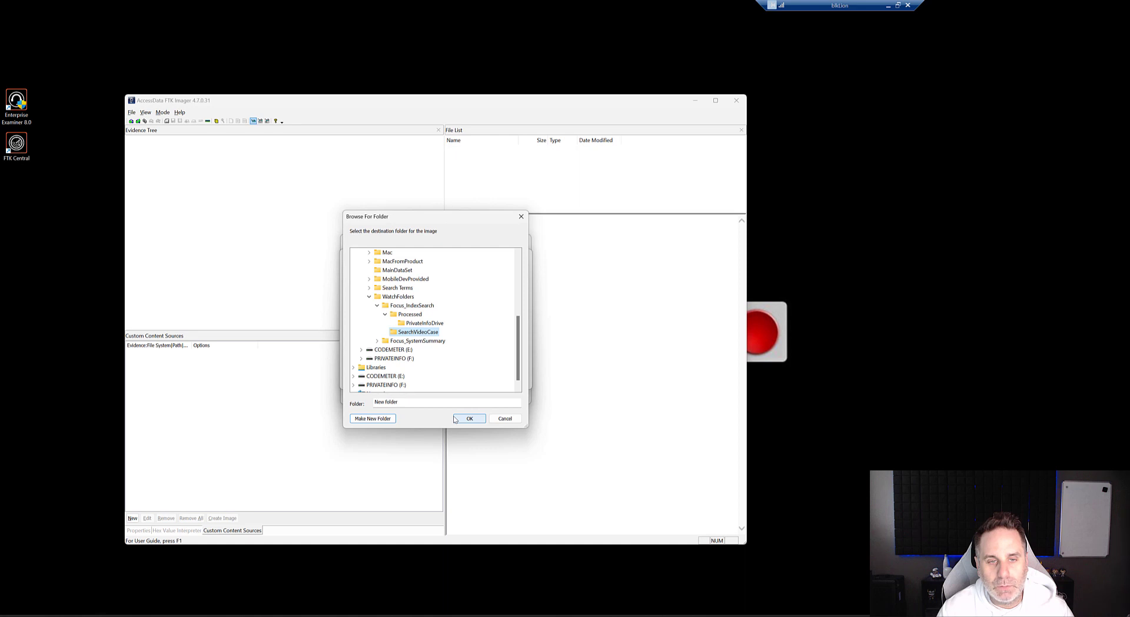
click(456, 420)
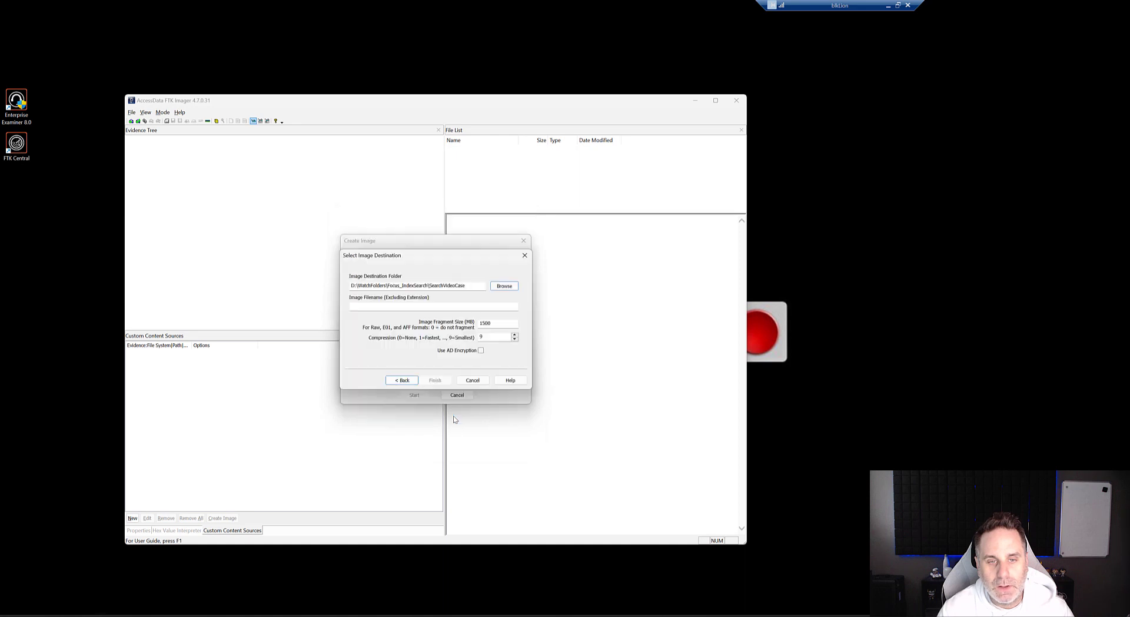
Step: Name the image file USB2GB and set the image fragment size to 3000 MB
click(394, 306)
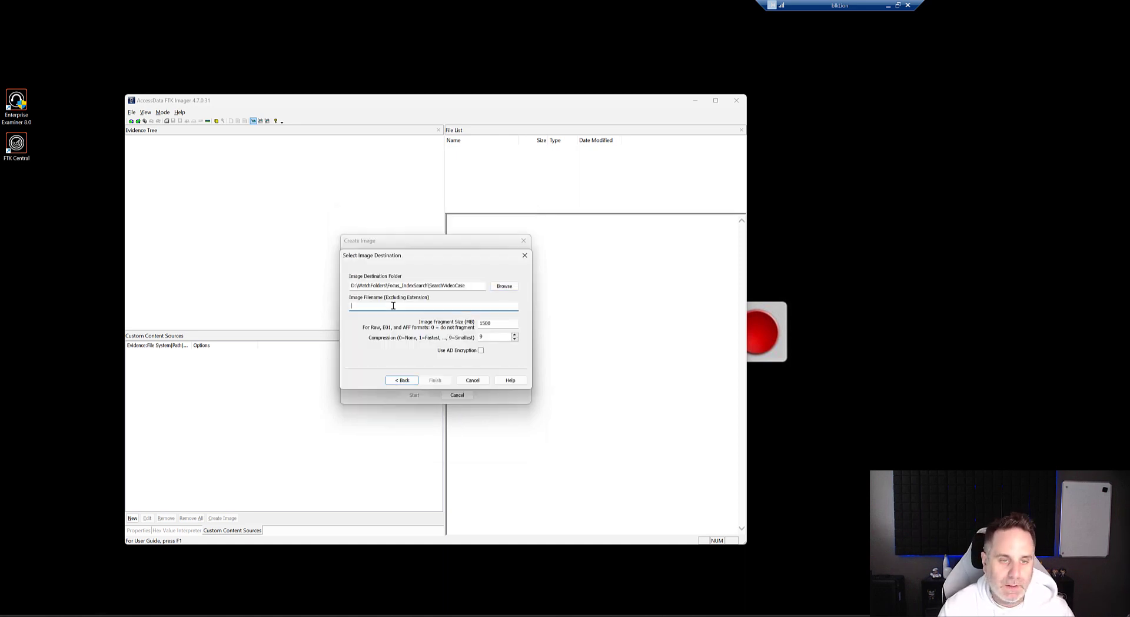
text(USB2GB)
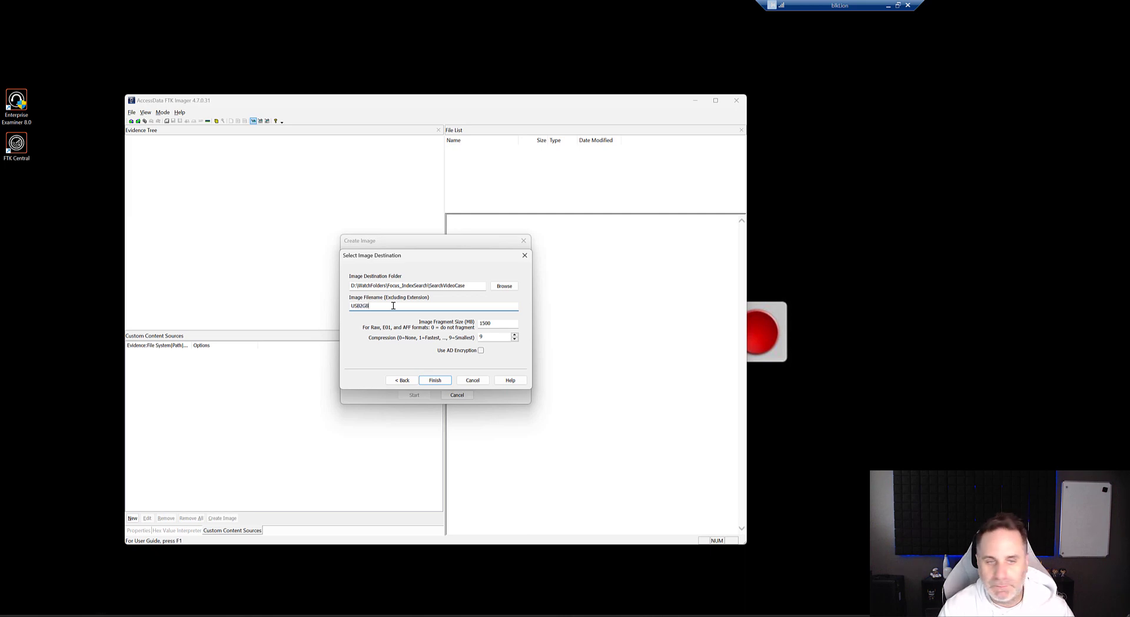
double_click(489, 323)
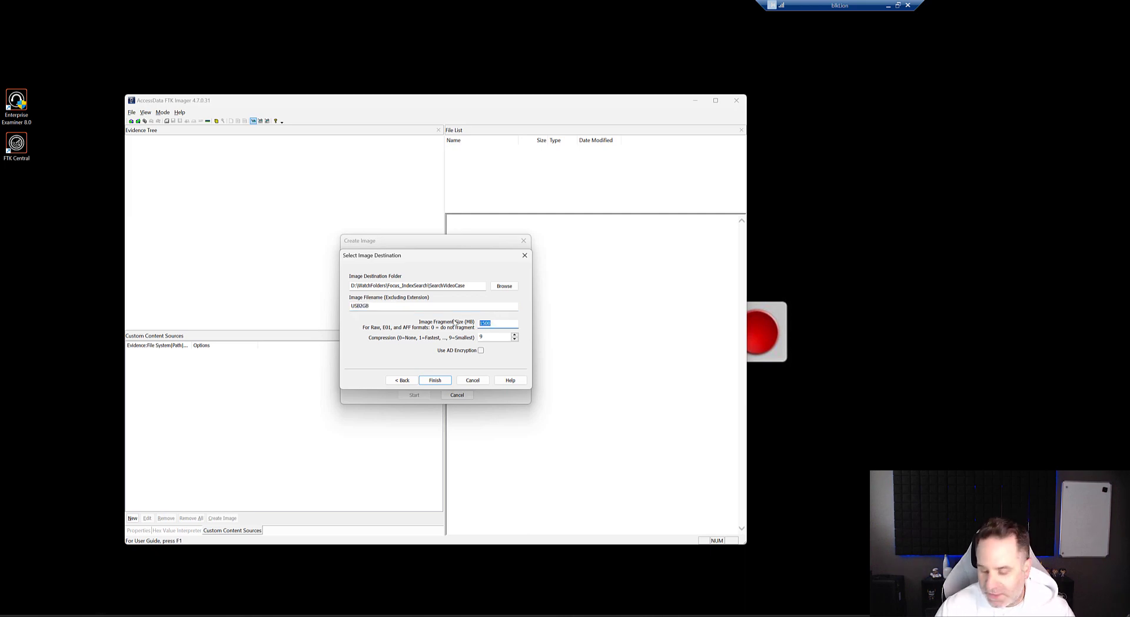
text(30)
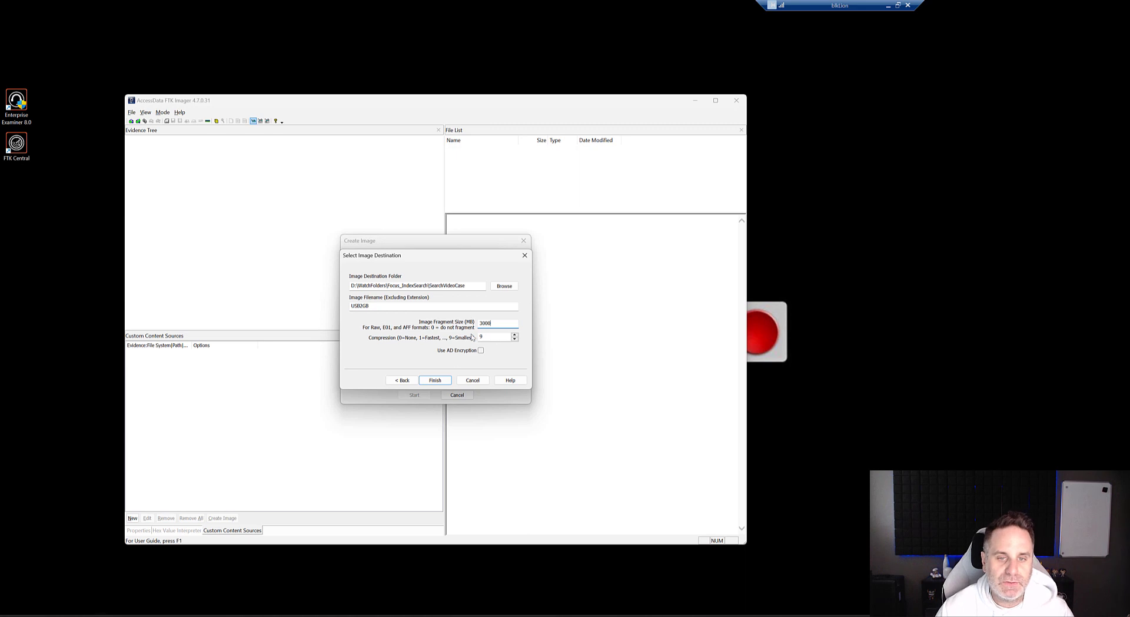
Step: Finish the destination setup, start creating the image, and close the verification results
click(436, 381)
click(414, 395)
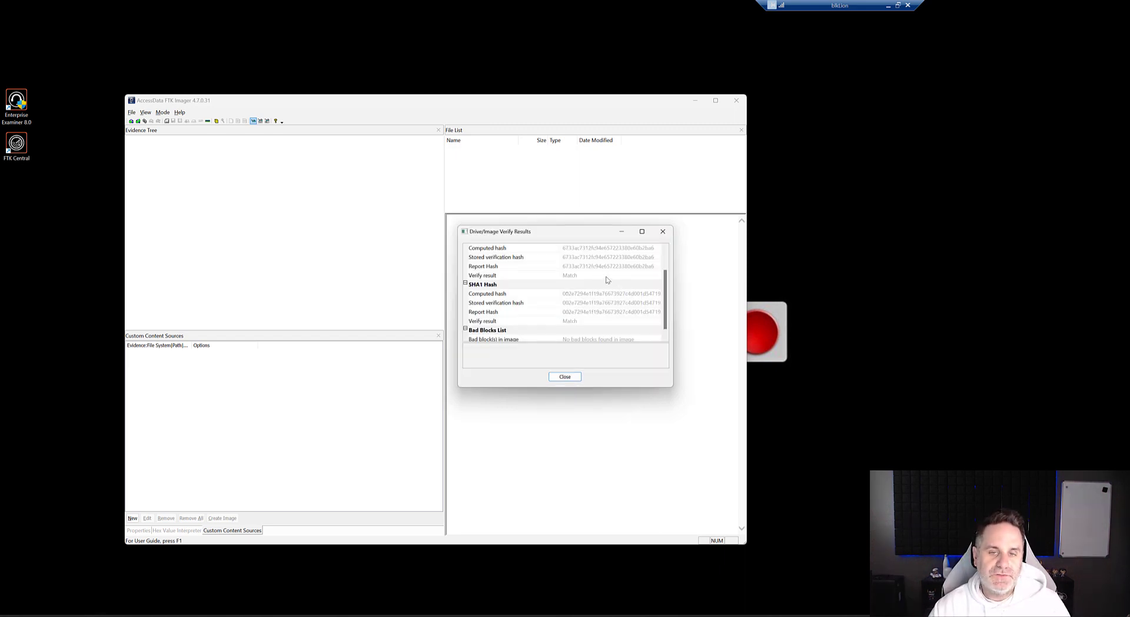
click(569, 376)
click(565, 360)
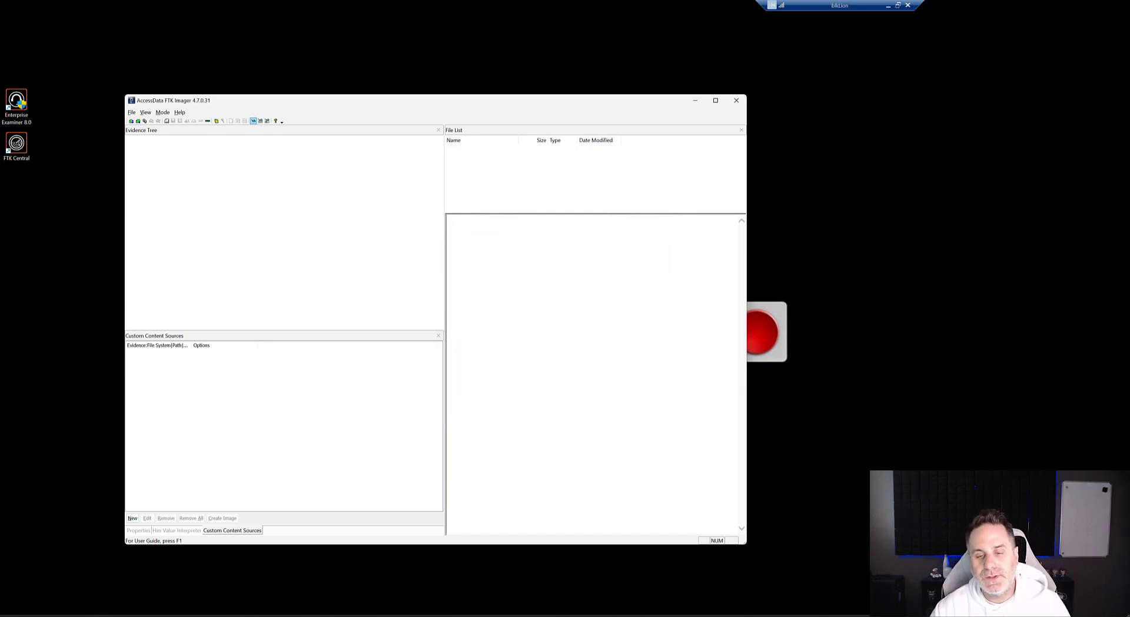
Step: Check the Focus_IndexSearch watch folder, then view the SearchVideoCase case details in the examiner's case list
click(641, 616)
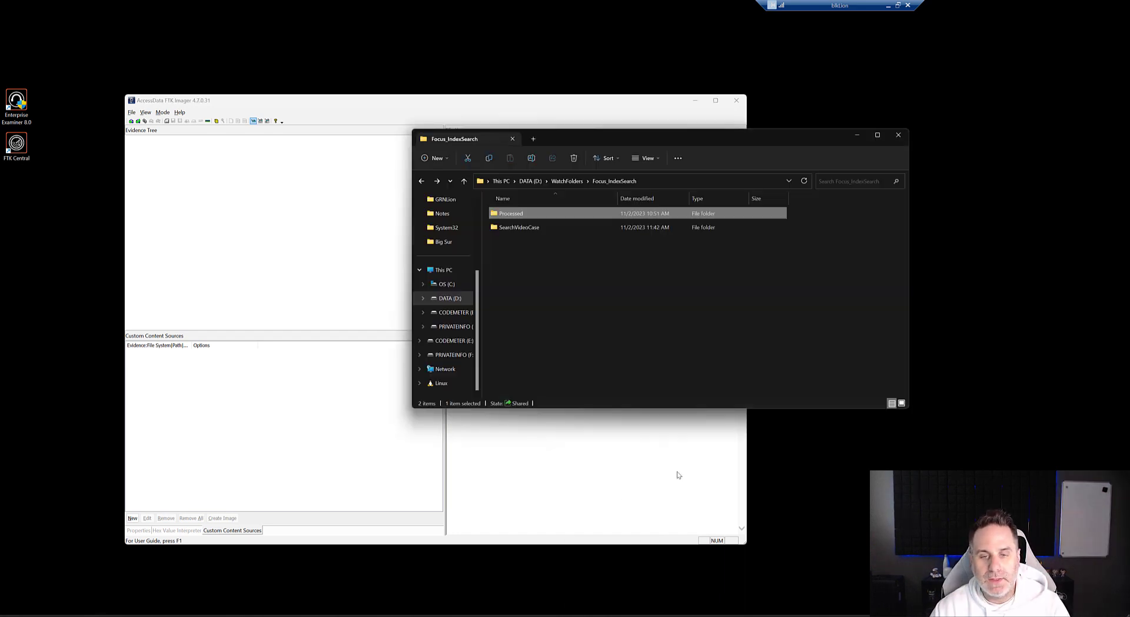
click(525, 244)
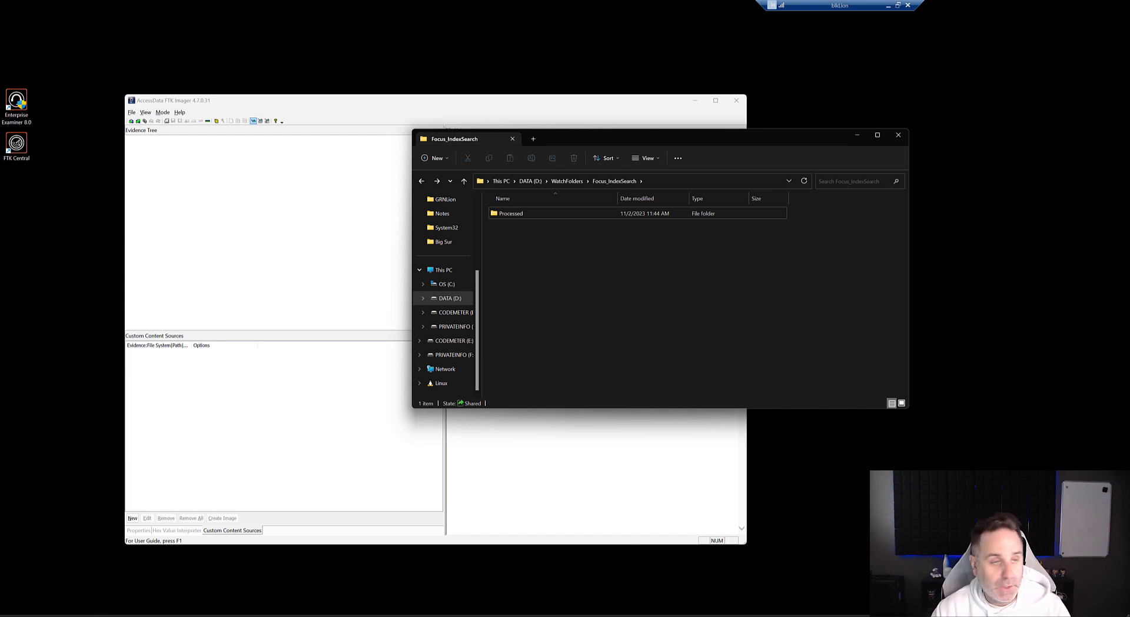
click(674, 574)
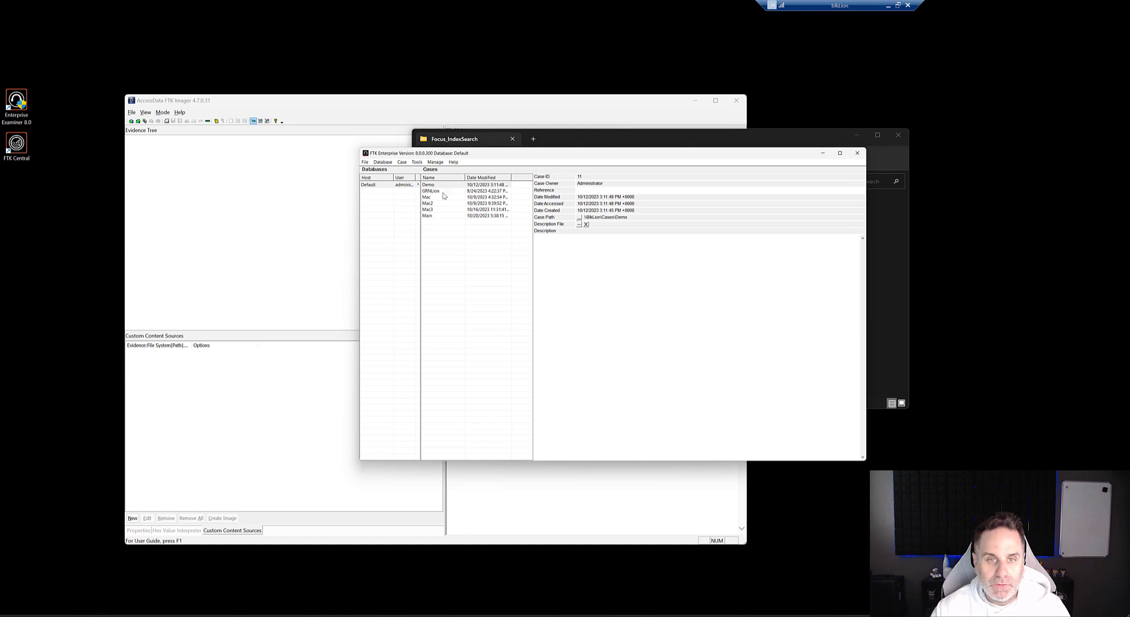
click(505, 267)
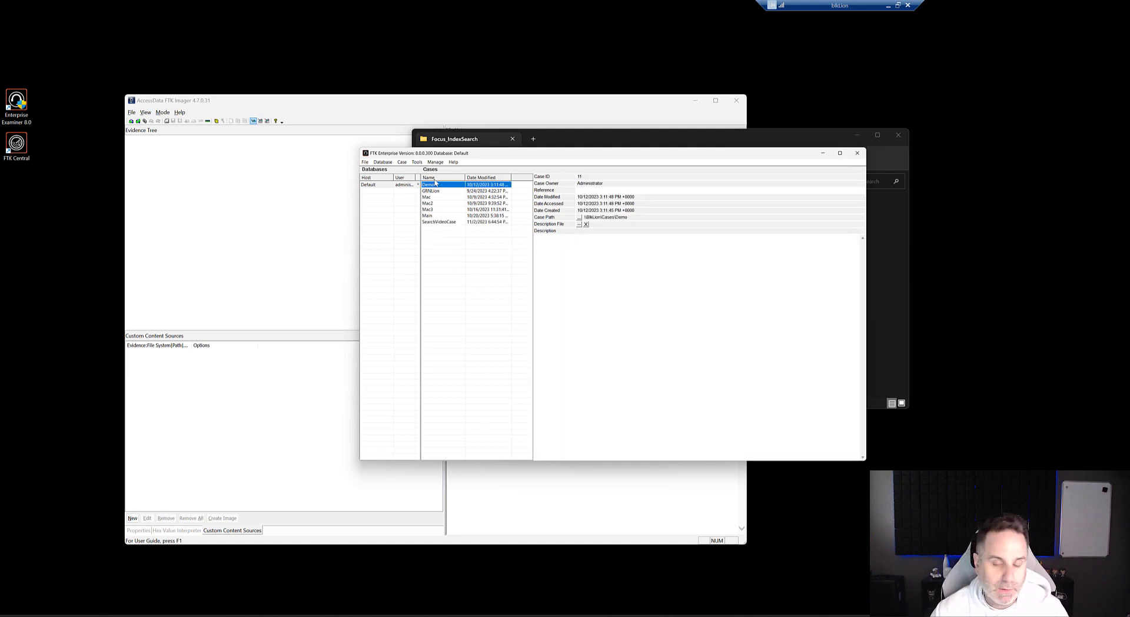
click(450, 223)
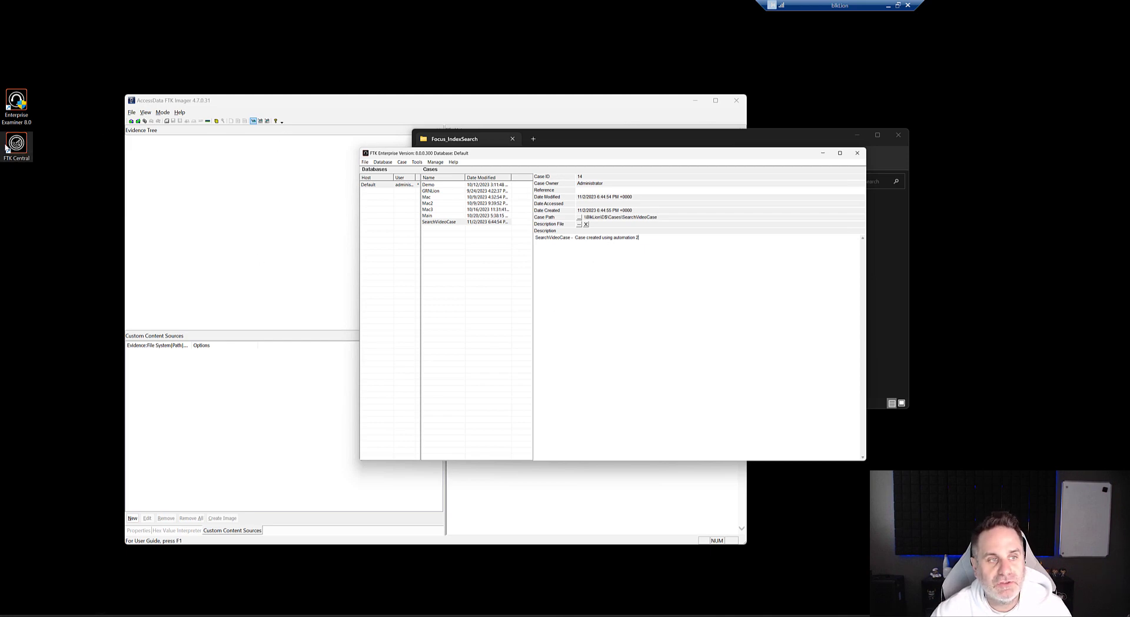
Step: Launch FTK Central, sign in with the saved credentials, and open the FTK Connect automations
double_click(27, 156)
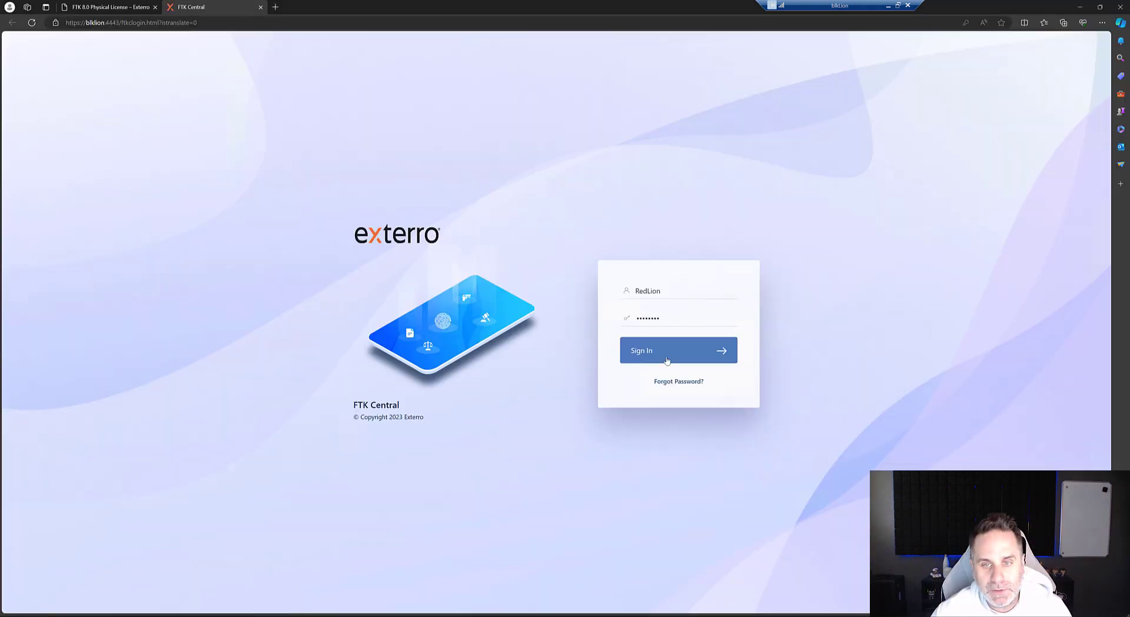
click(664, 289)
click(675, 345)
click(669, 355)
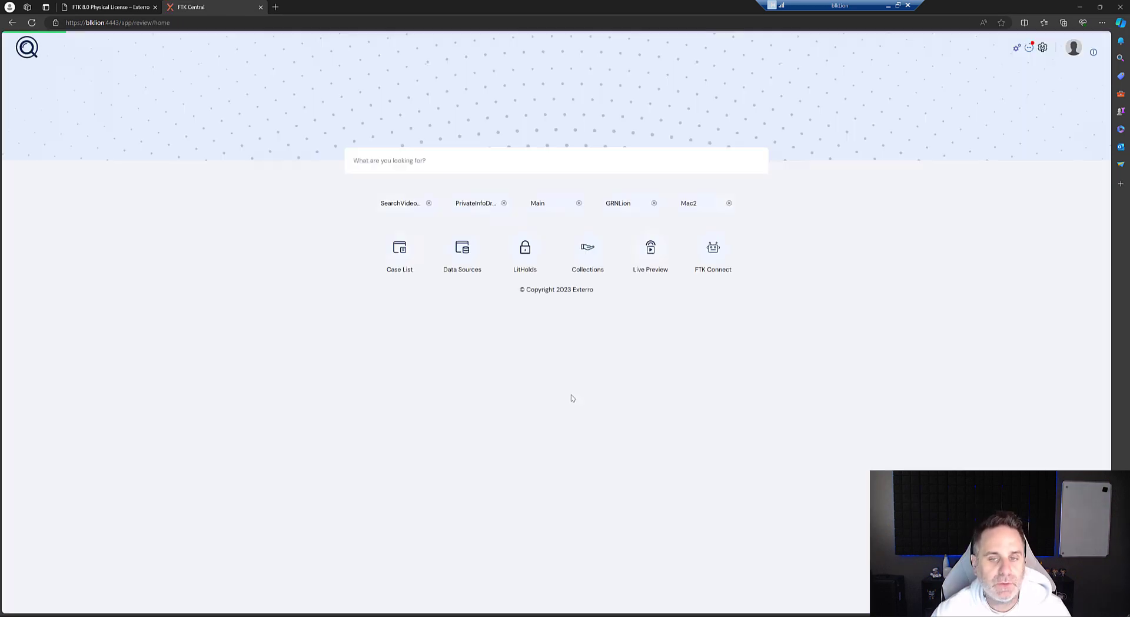
click(713, 250)
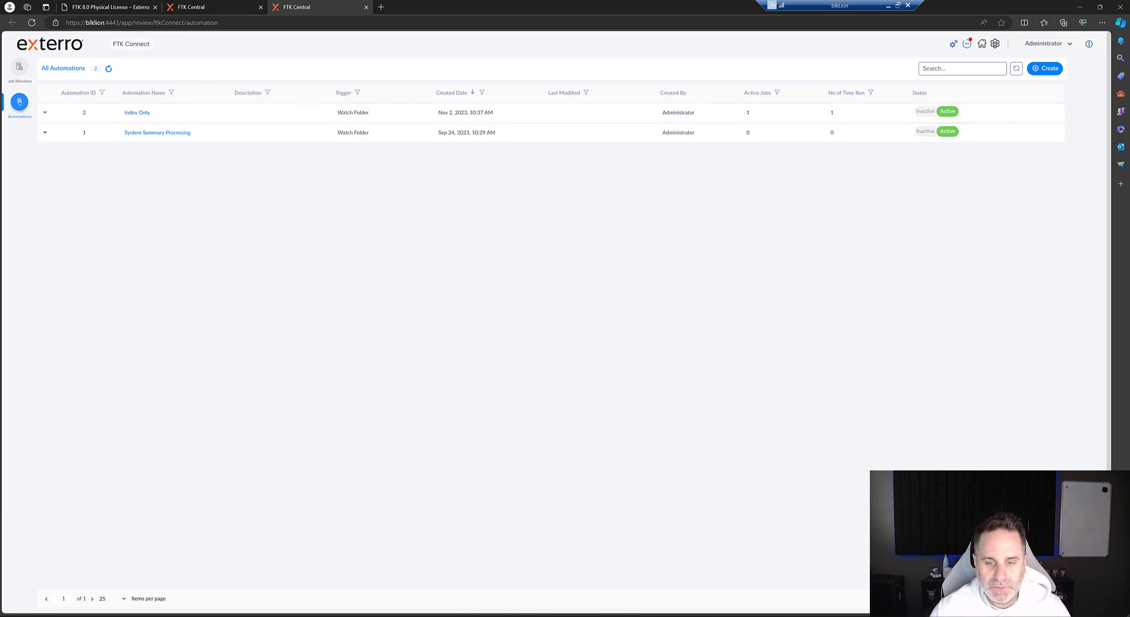
Step: Open the searchterms.txt file in D:\Search Terms\Shipping
key(alt+Tab)
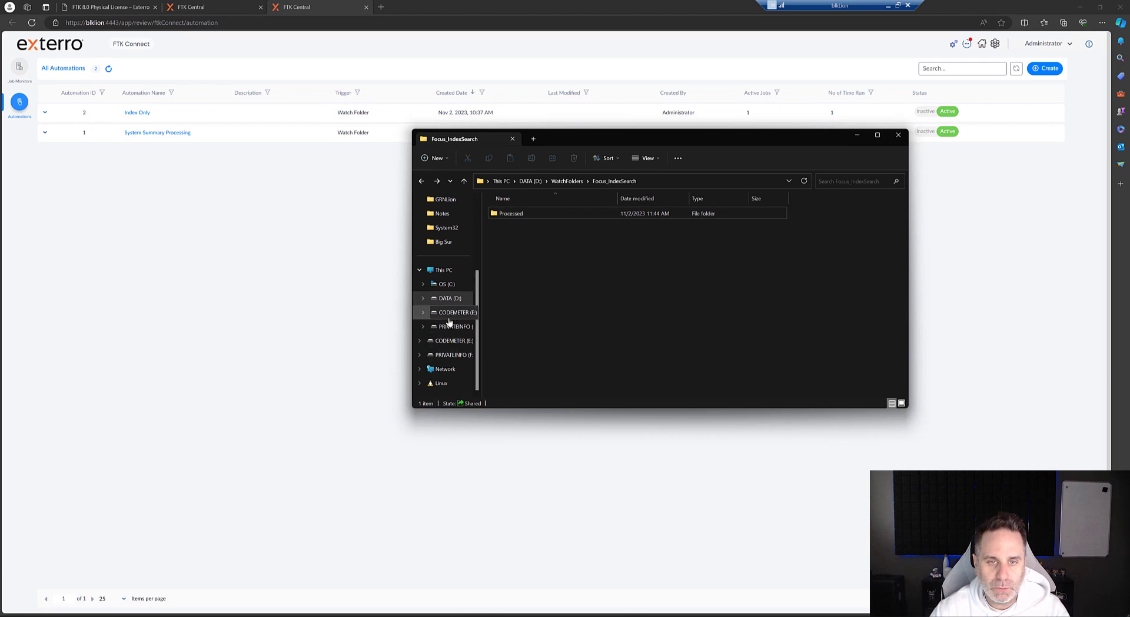
click(450, 298)
click(520, 326)
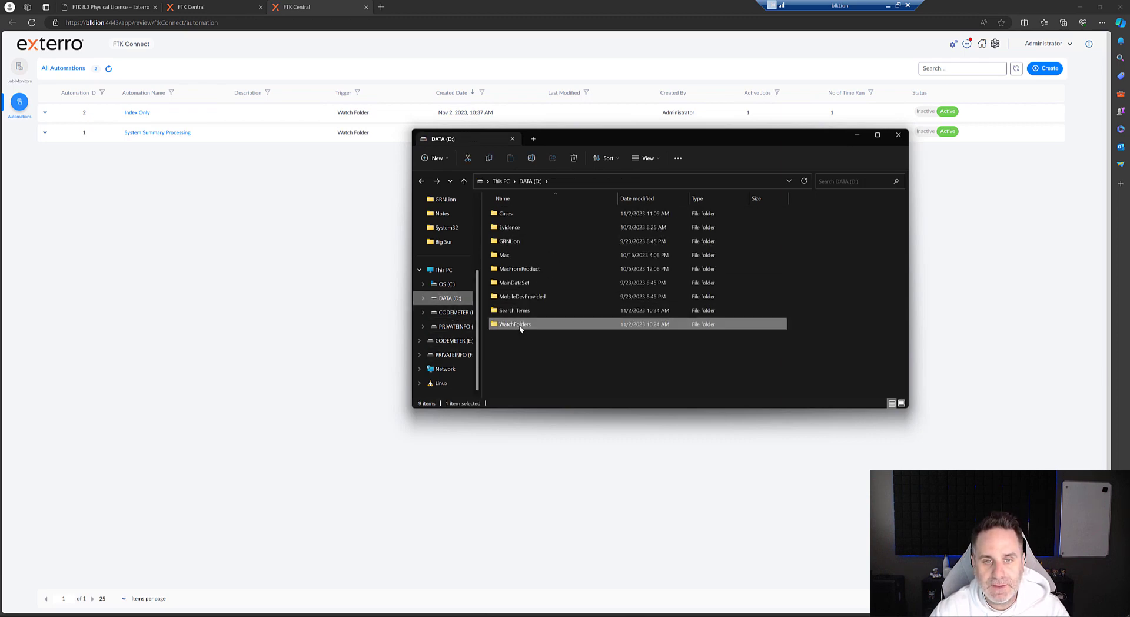
double_click(514, 310)
double_click(506, 214)
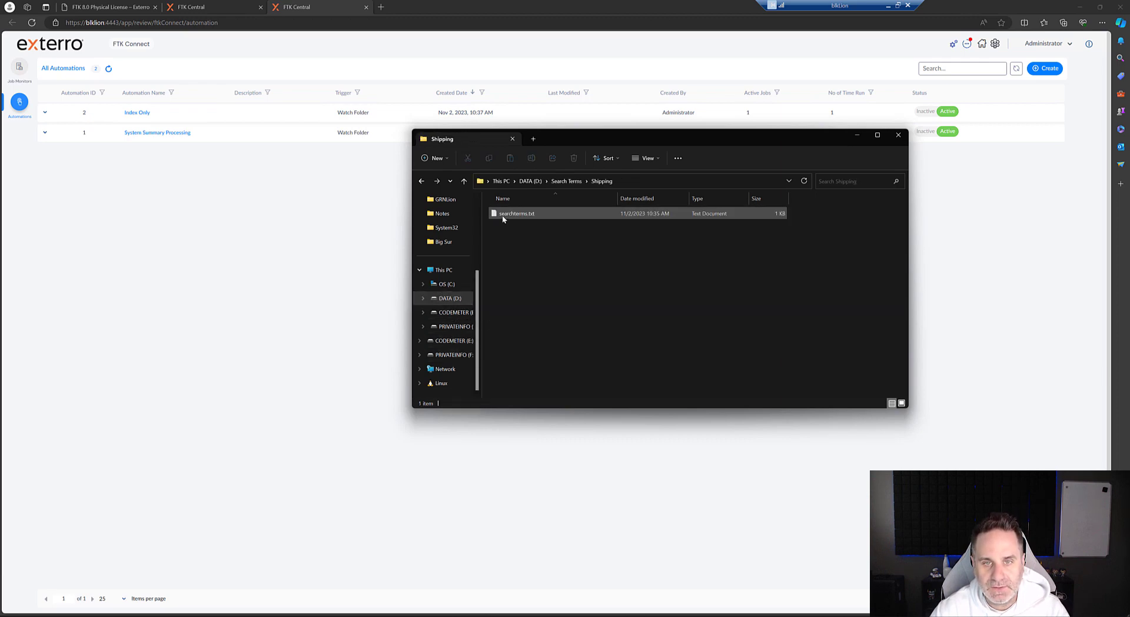
click(521, 218)
double_click(500, 213)
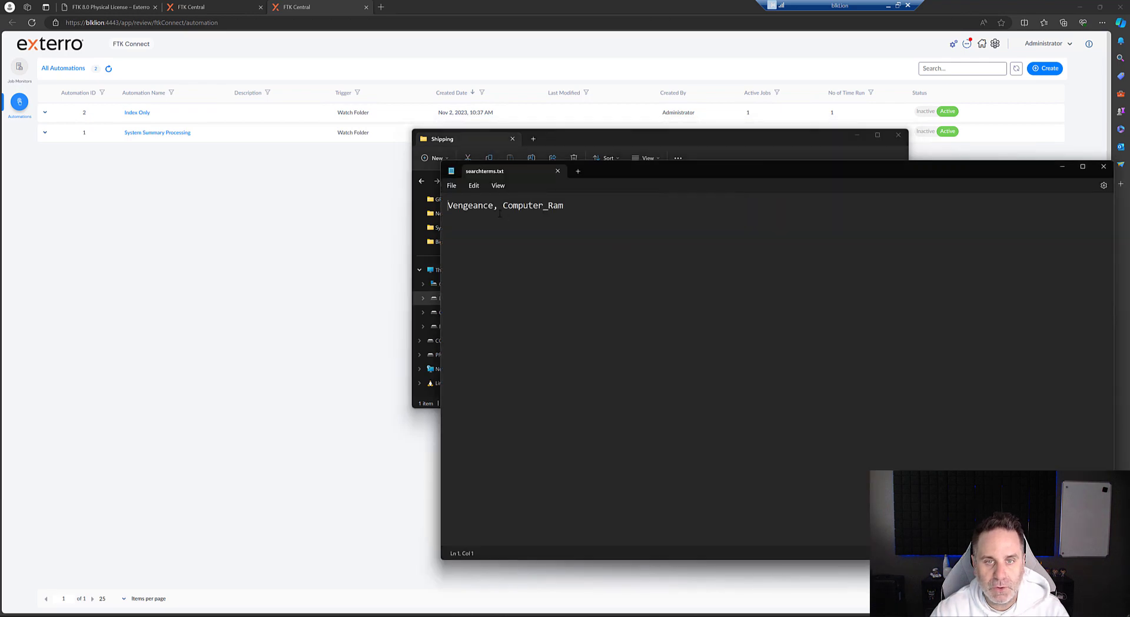
Step: Select the search term Computer_Ram in the text file
drag(448, 206, 558, 206)
click(564, 206)
double_click(512, 205)
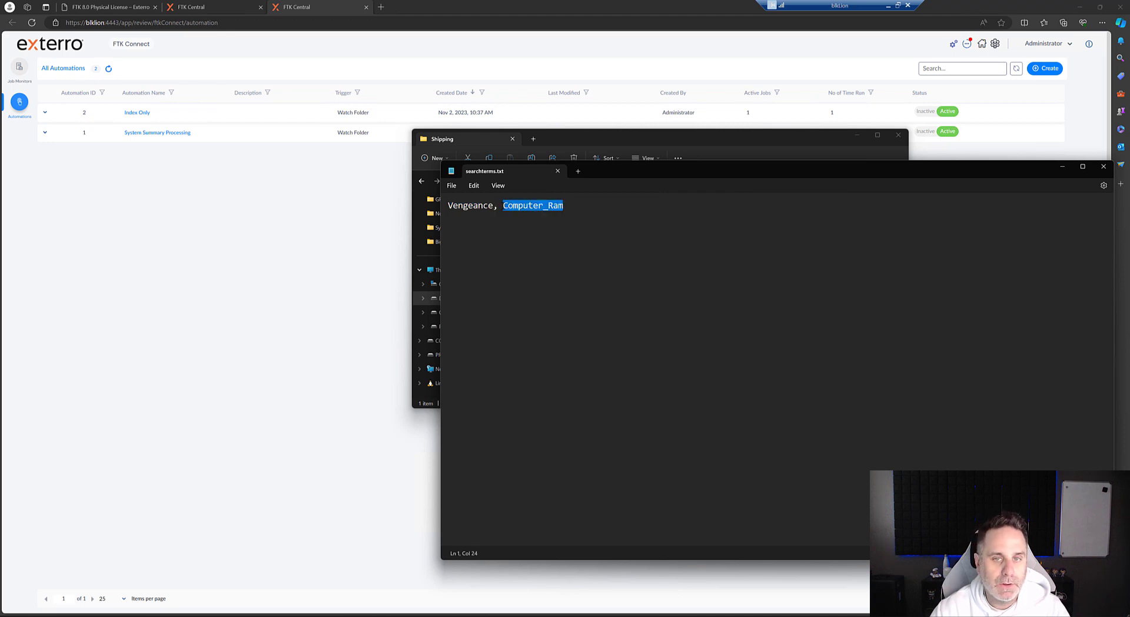
Step: Highlight the Computer_Ram term once more, then close the searchterms.txt file and the Shipping folder window
click(564, 205)
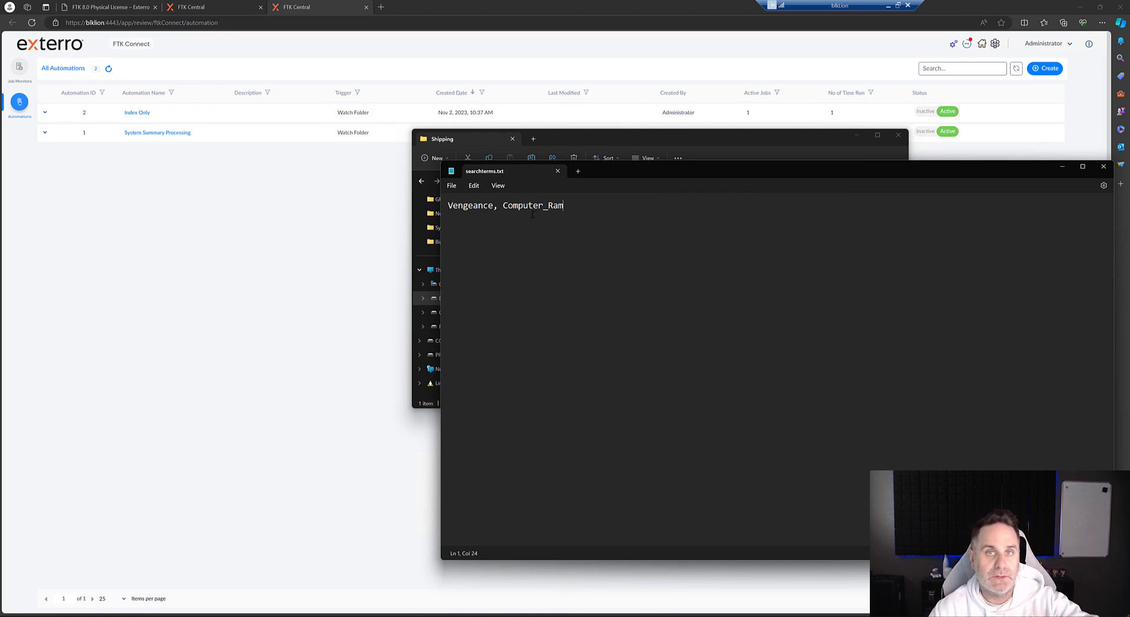
drag(448, 206, 592, 266)
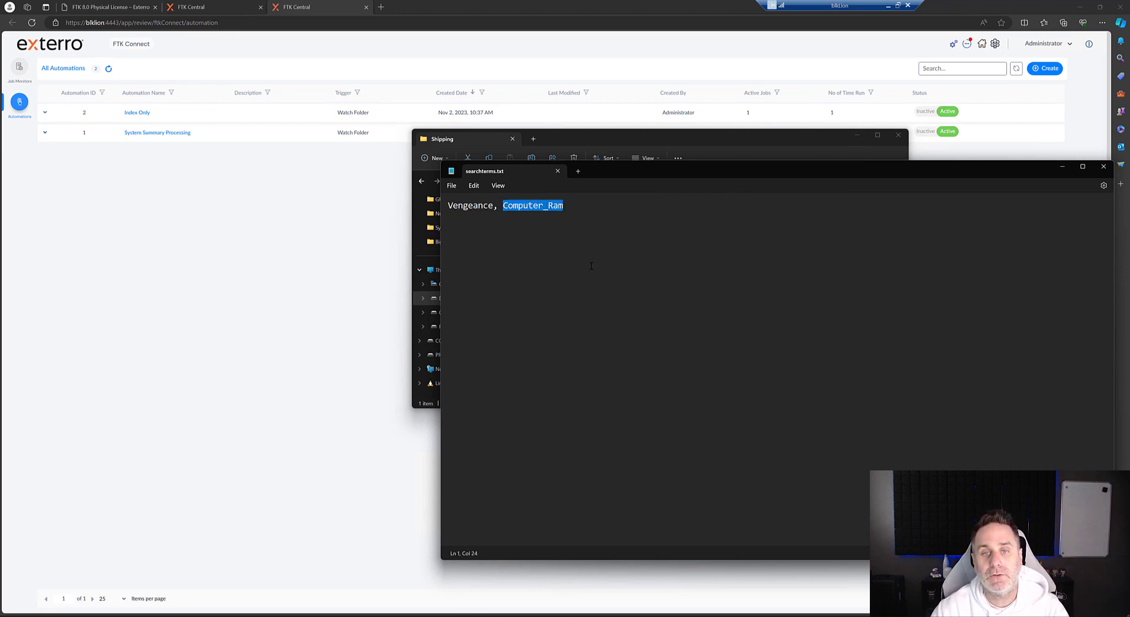
click(1104, 166)
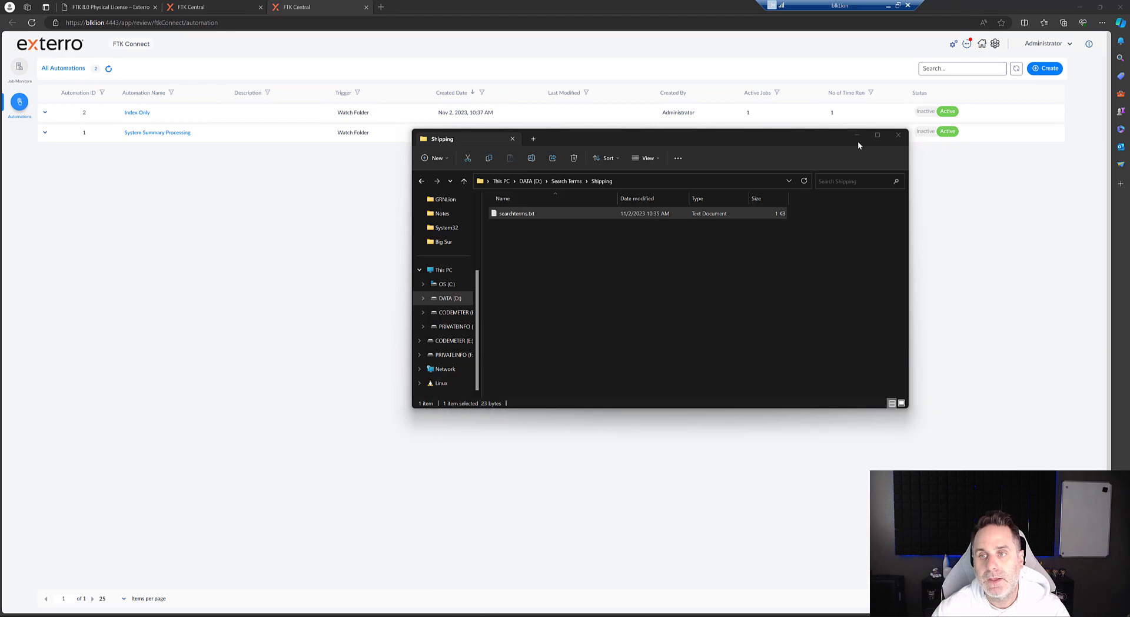
click(899, 134)
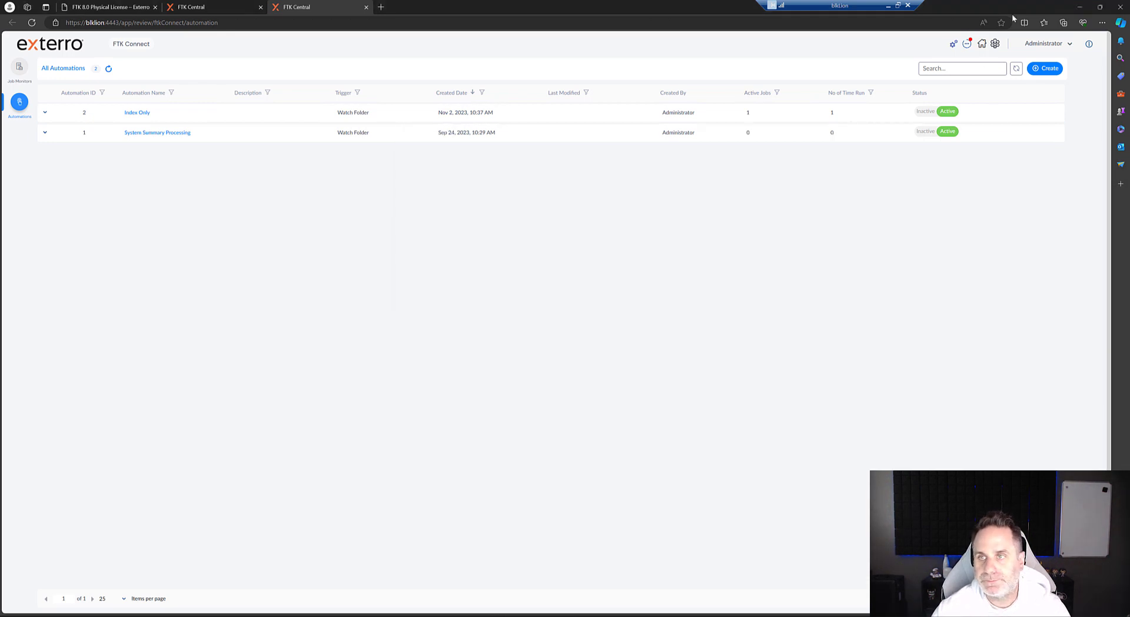
Step: Return to the FTK Central home page and log out of the administrator account
click(57, 53)
click(1082, 53)
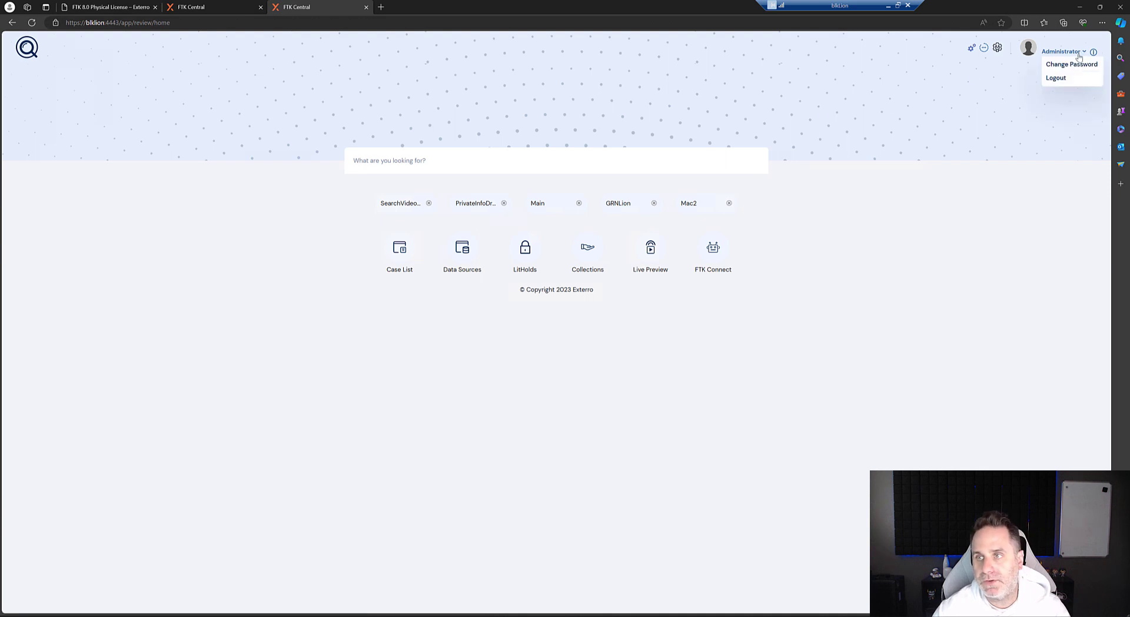
click(1057, 78)
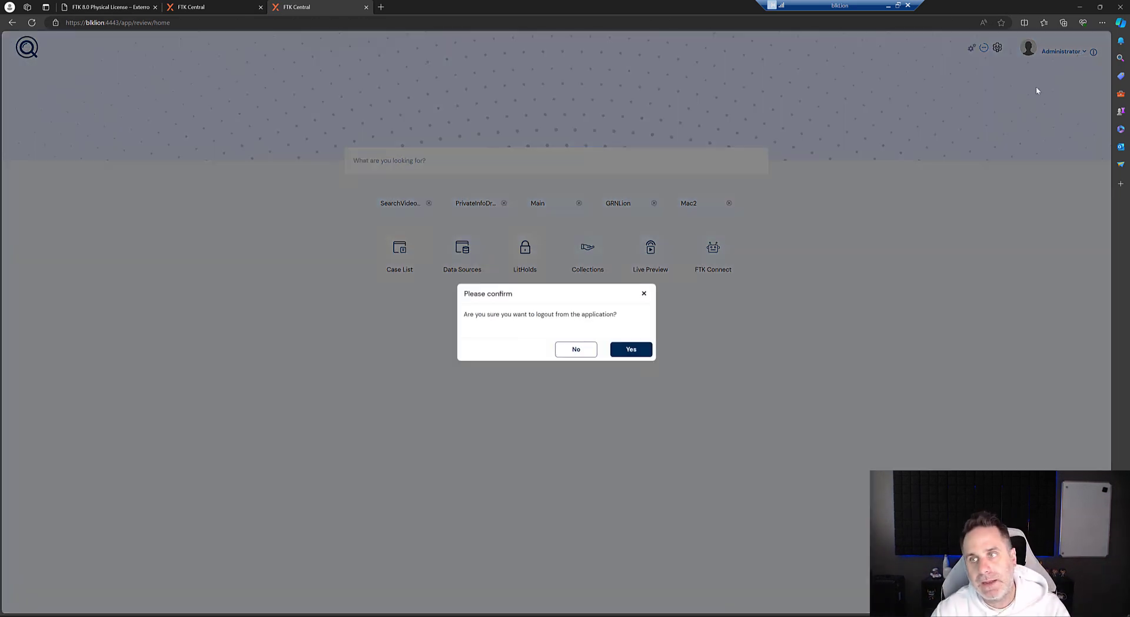
click(627, 351)
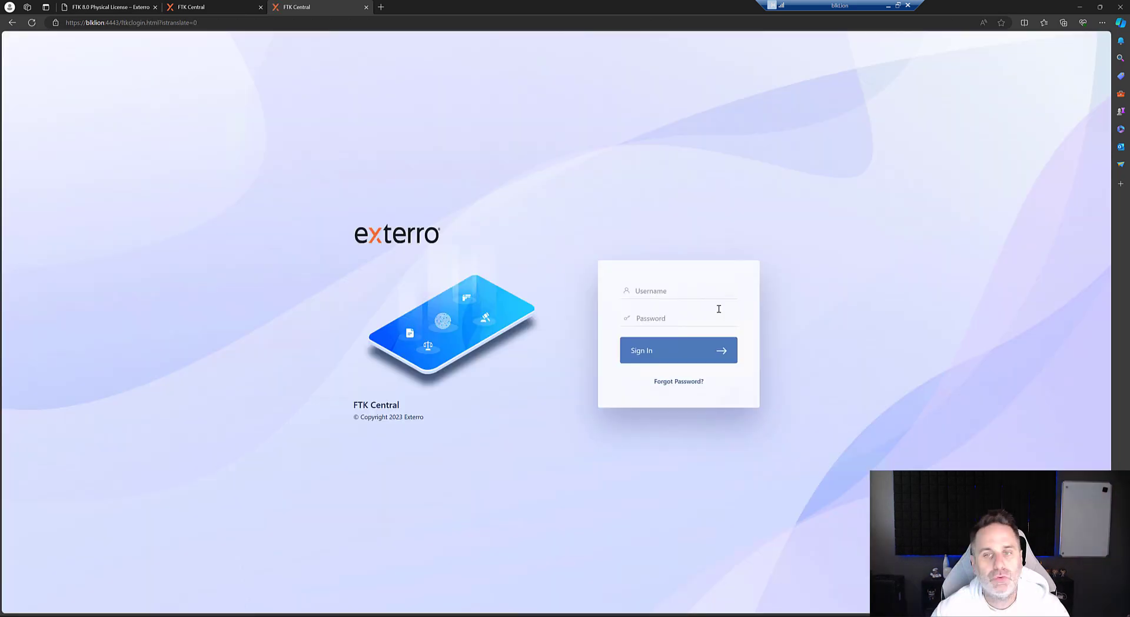
Step: Sign in as the examiner with the saved credentials and open the SearchVideoCase case from the case list
click(670, 290)
click(662, 338)
click(641, 359)
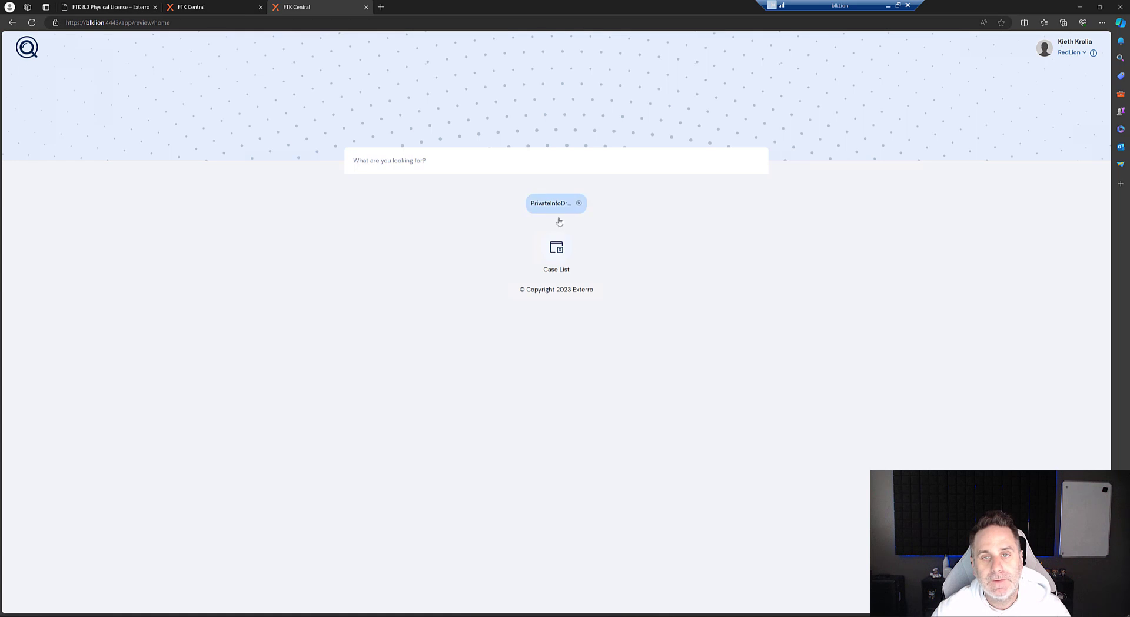
click(556, 247)
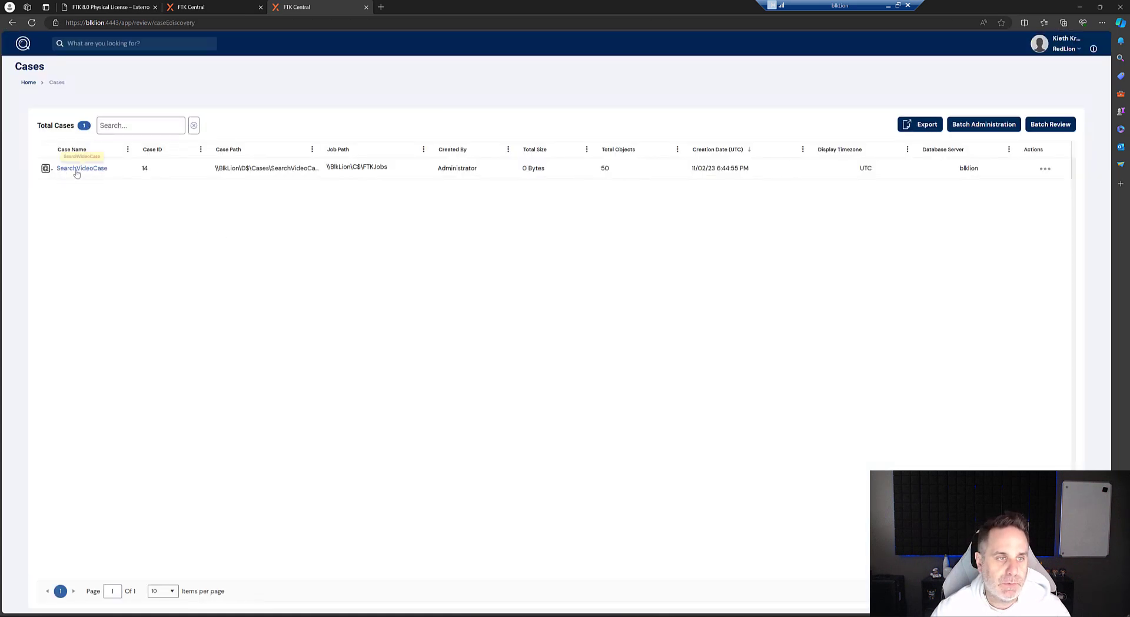
click(45, 169)
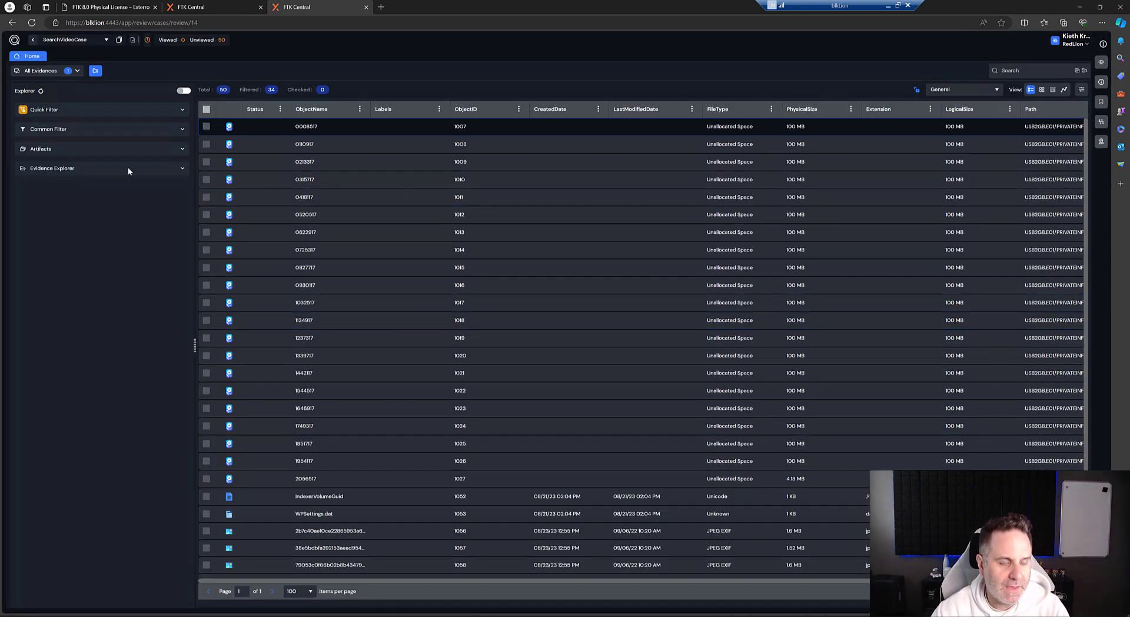
Step: Filter the case evidence by the Computer_Ram search-term label and open the matching file in the viewer
click(181, 131)
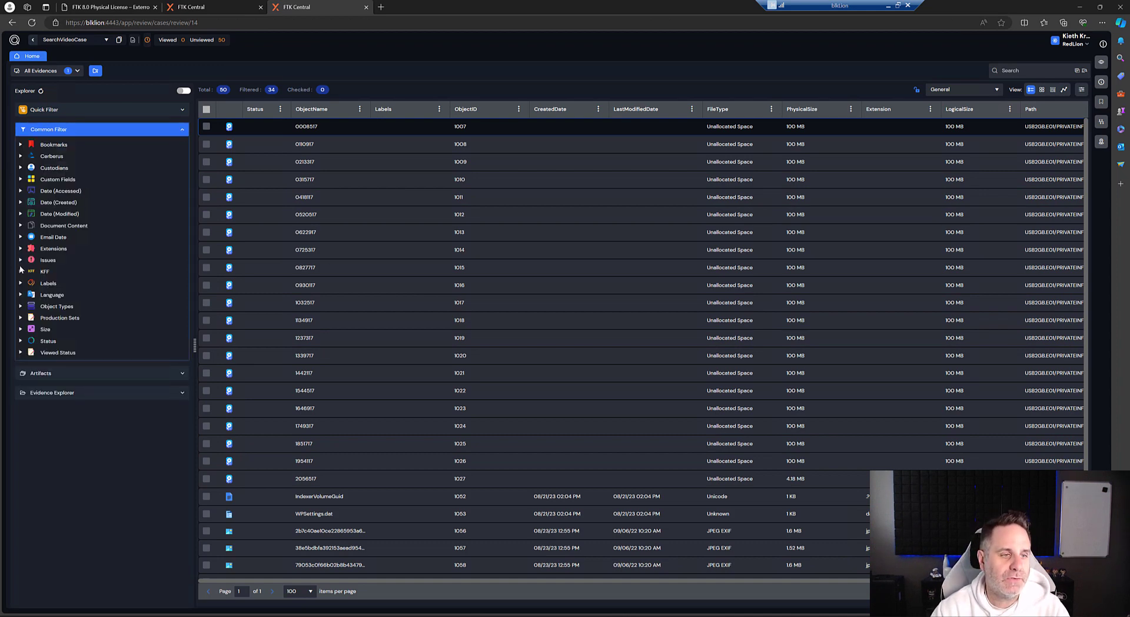
click(20, 284)
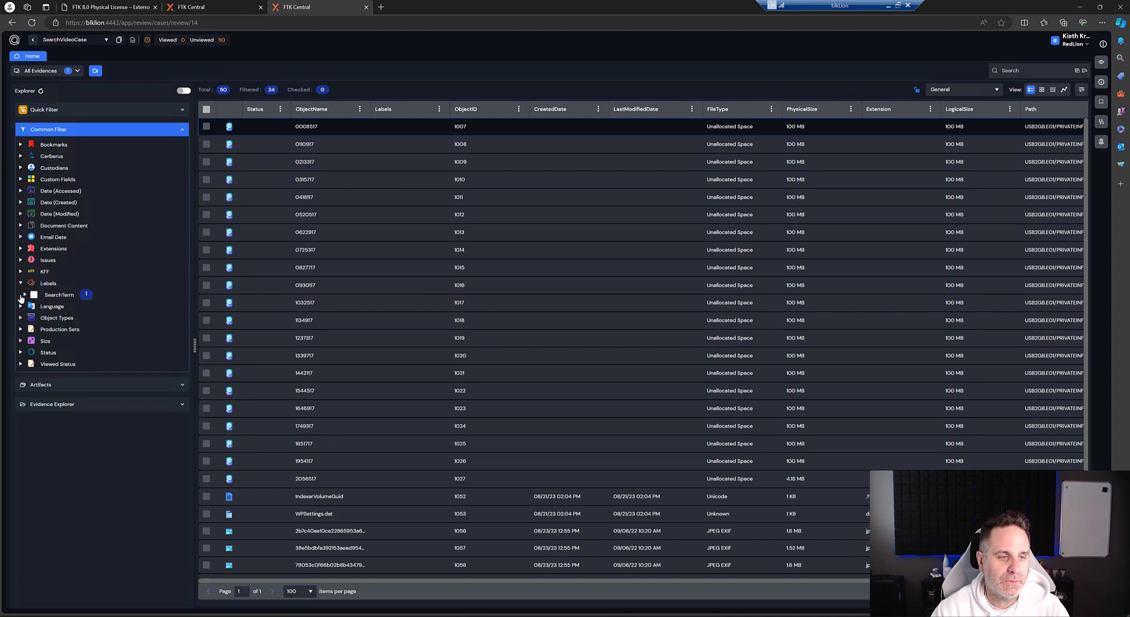
click(24, 295)
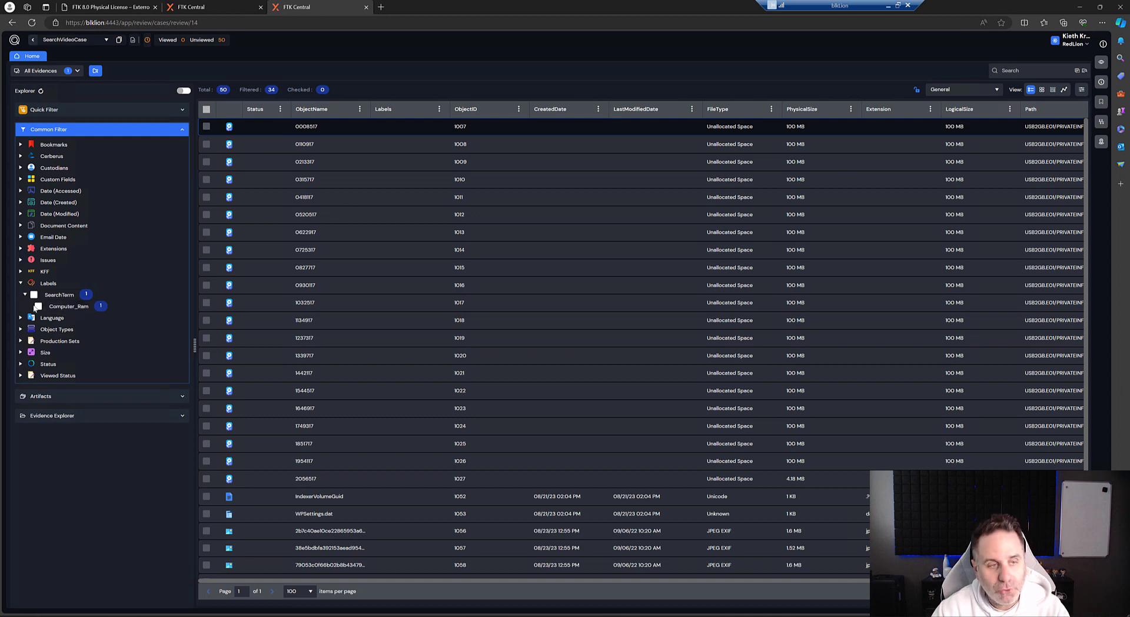
click(37, 306)
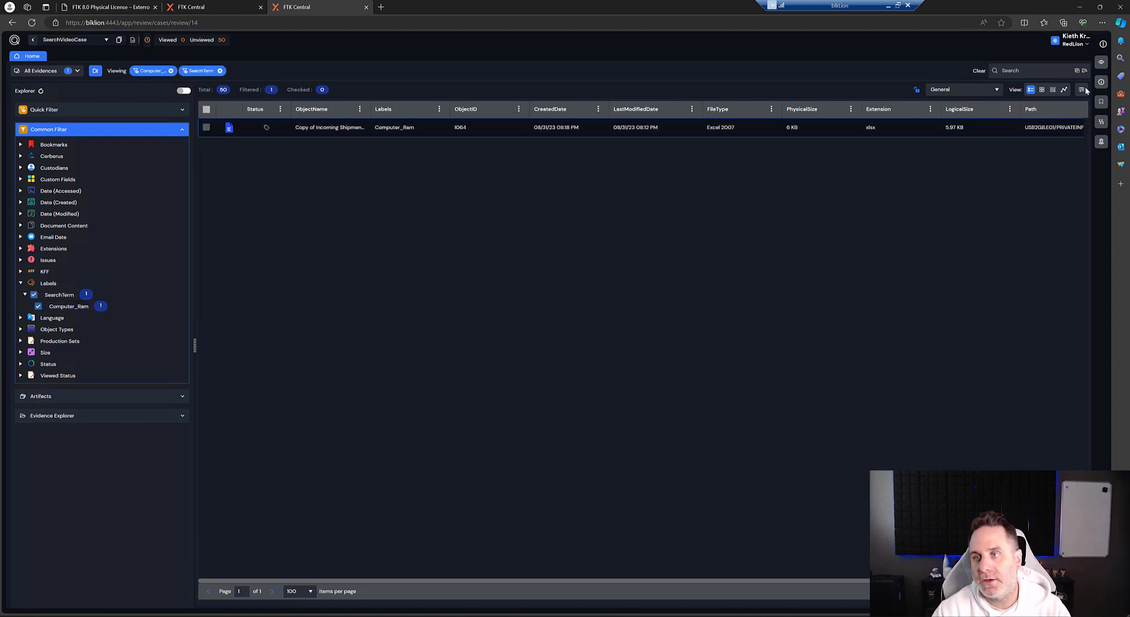
click(1100, 63)
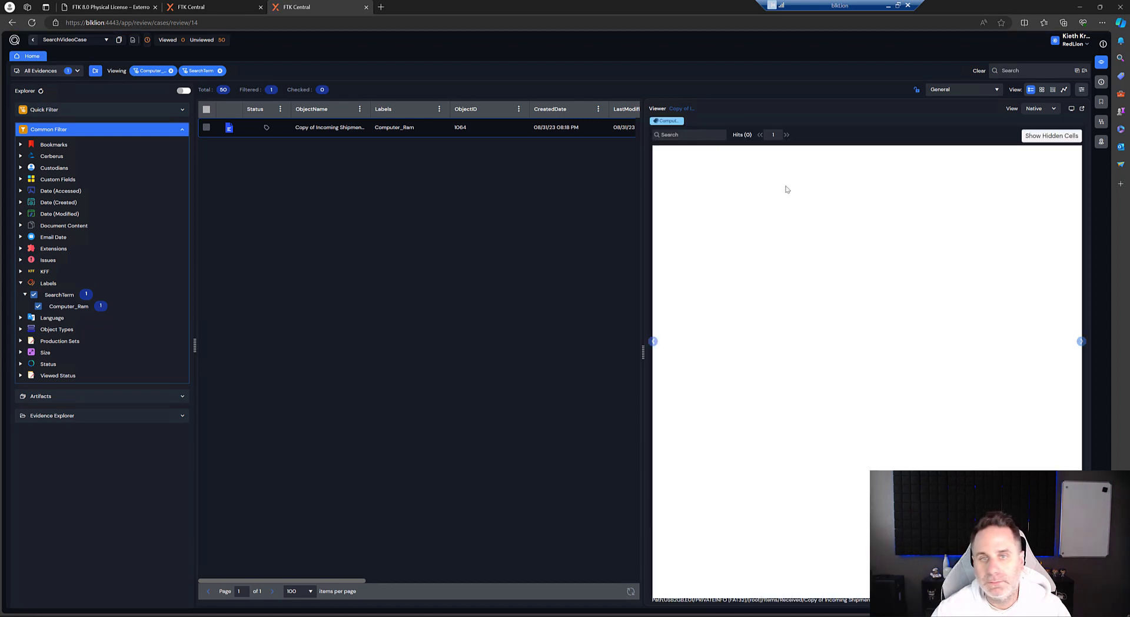